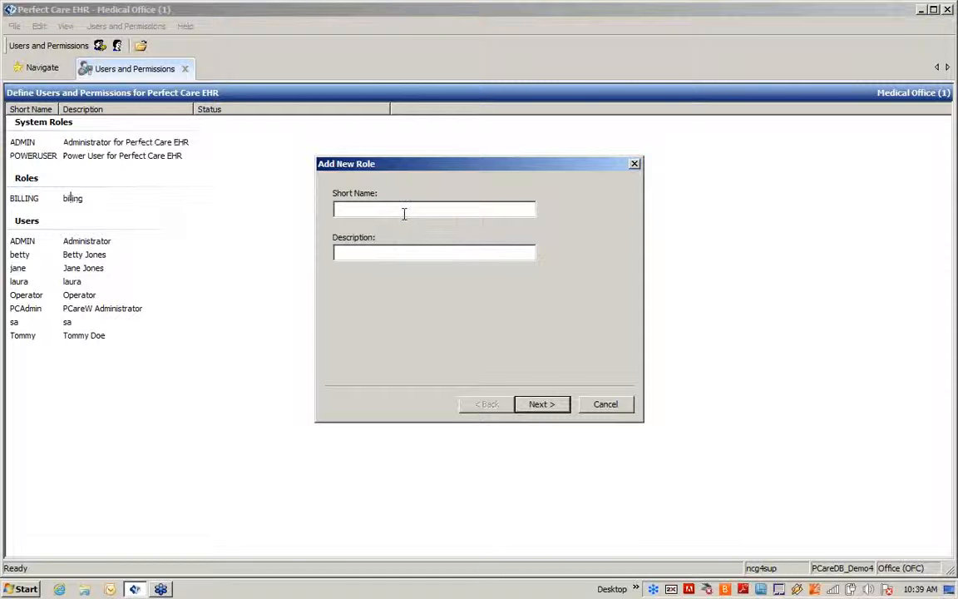
- Enter RECEPTIONIST as the role's short name and receptionist as its description, then continue
type("RECEPTIONIST")
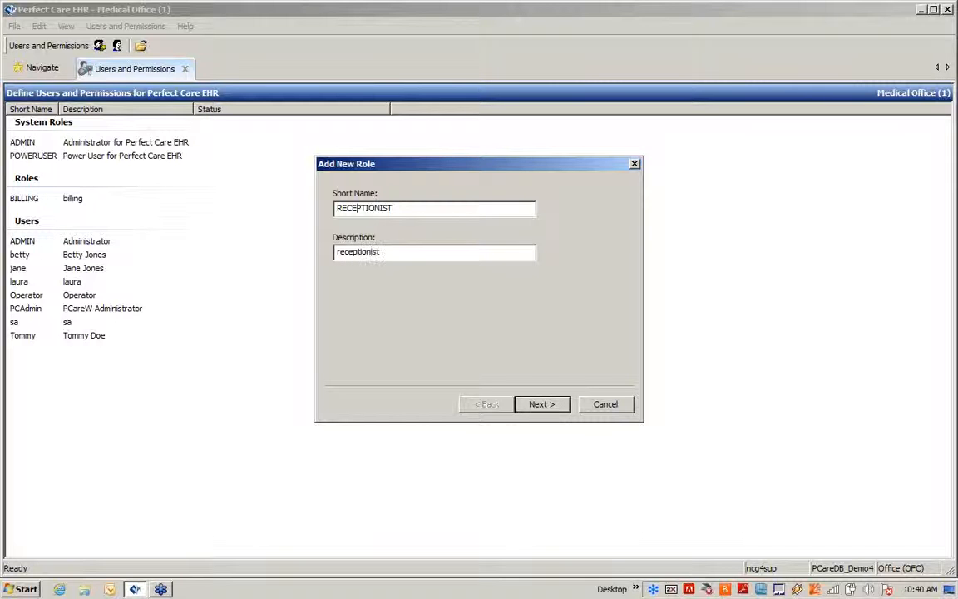
left_click(535, 403)
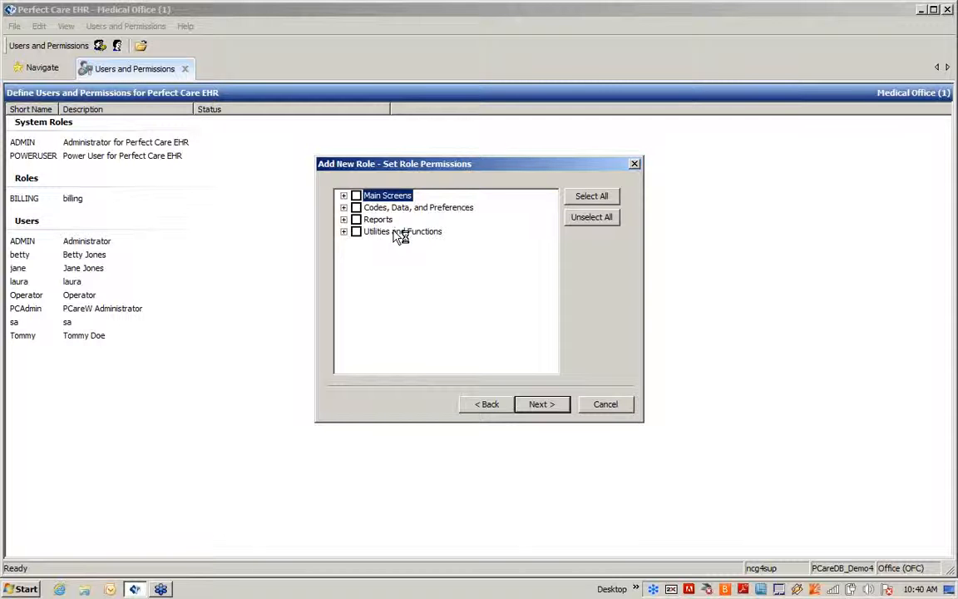
- Grant all Main Screens permissions except Build Schedules and Modify Appointment Tracking
left_click(344, 197)
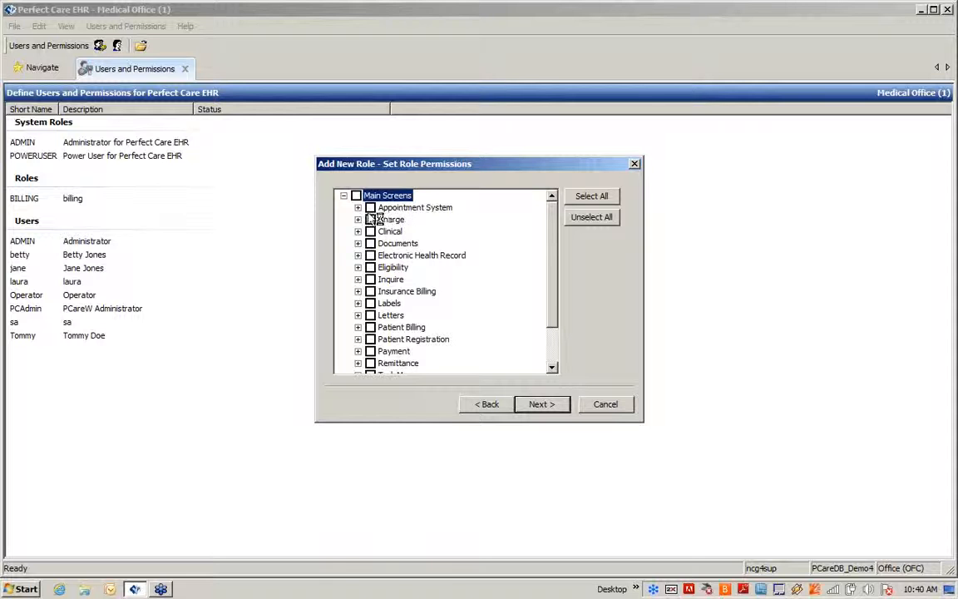
left_click(359, 208)
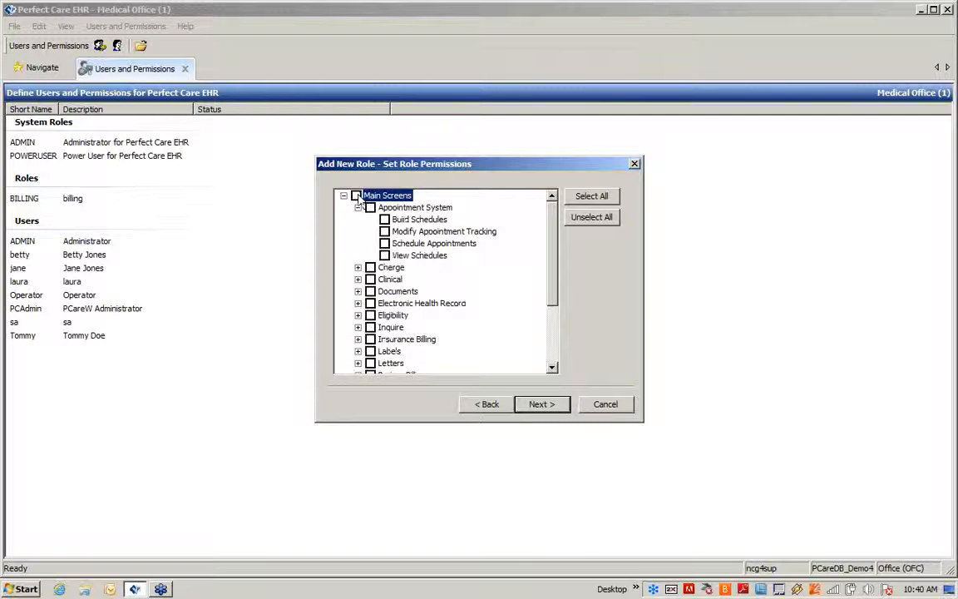
left_click(356, 196)
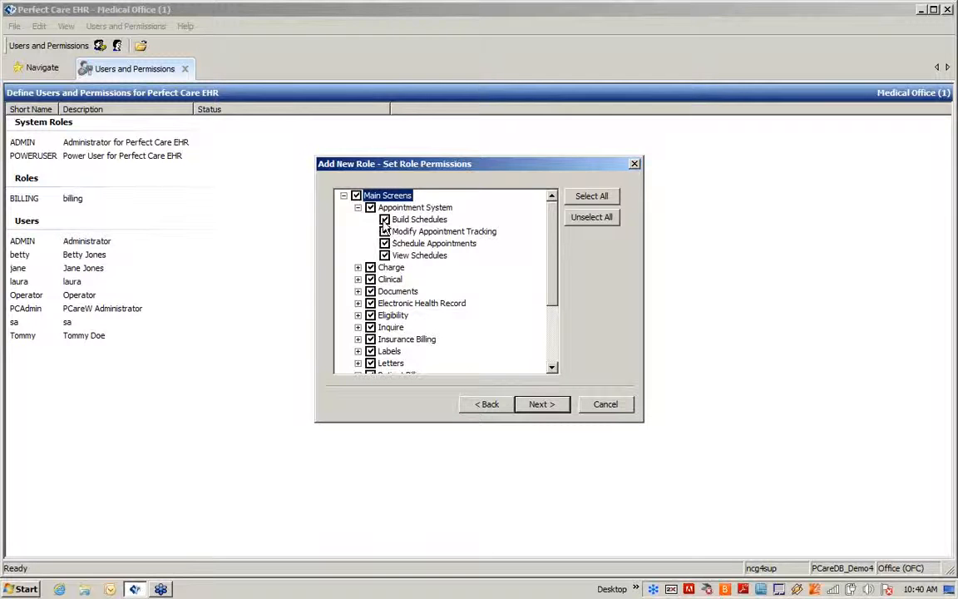
left_click(385, 221)
left_click(385, 232)
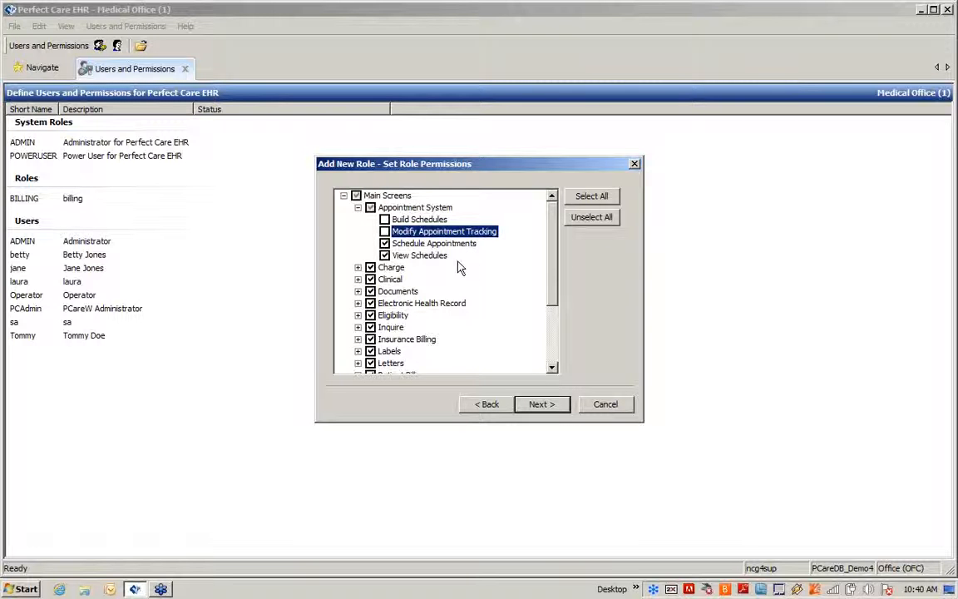
- Revoke the Charge and Clinical Delete/Modify permissions and Manage Configurations
left_click(359, 268)
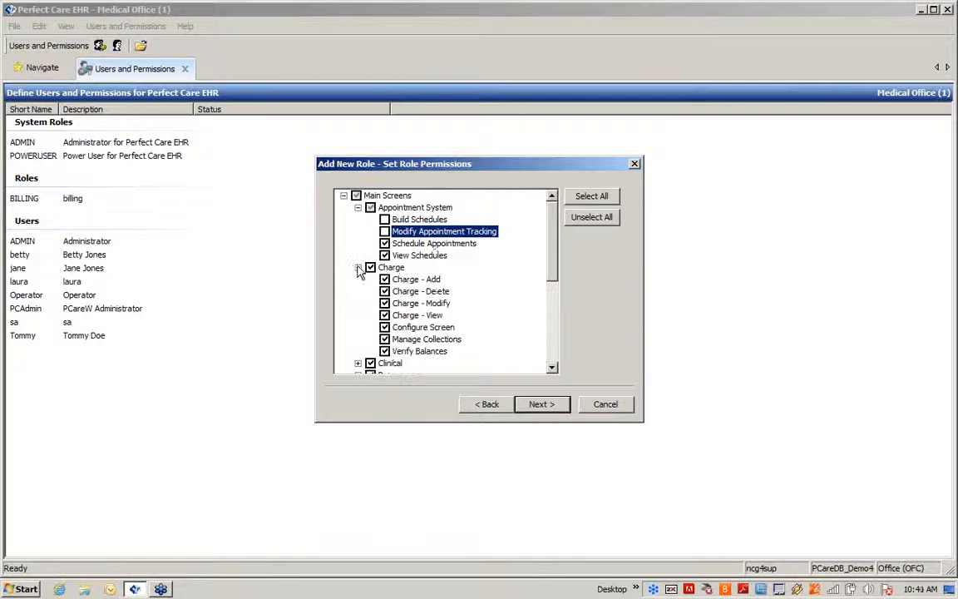
left_click(384, 291)
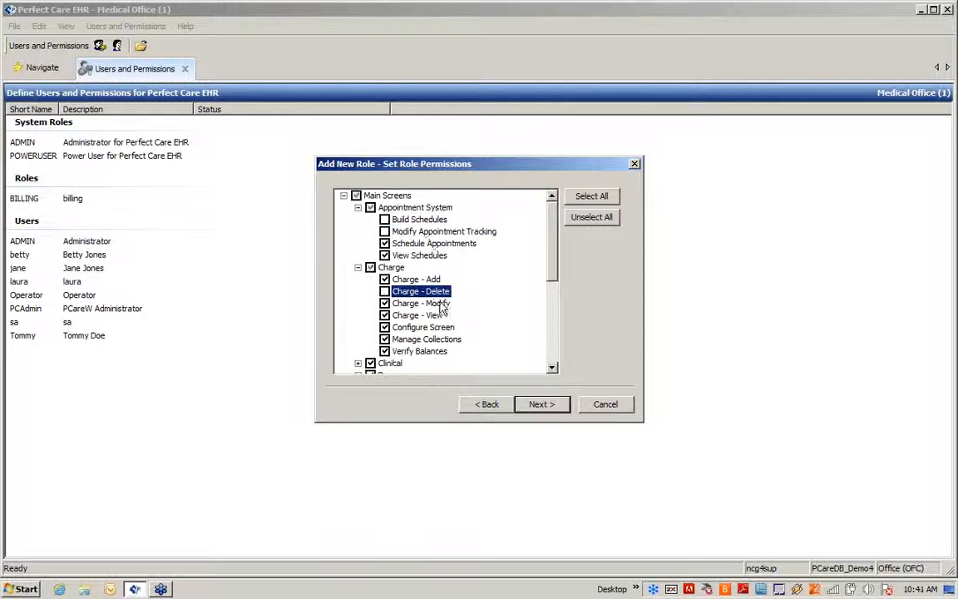
left_click(384, 302)
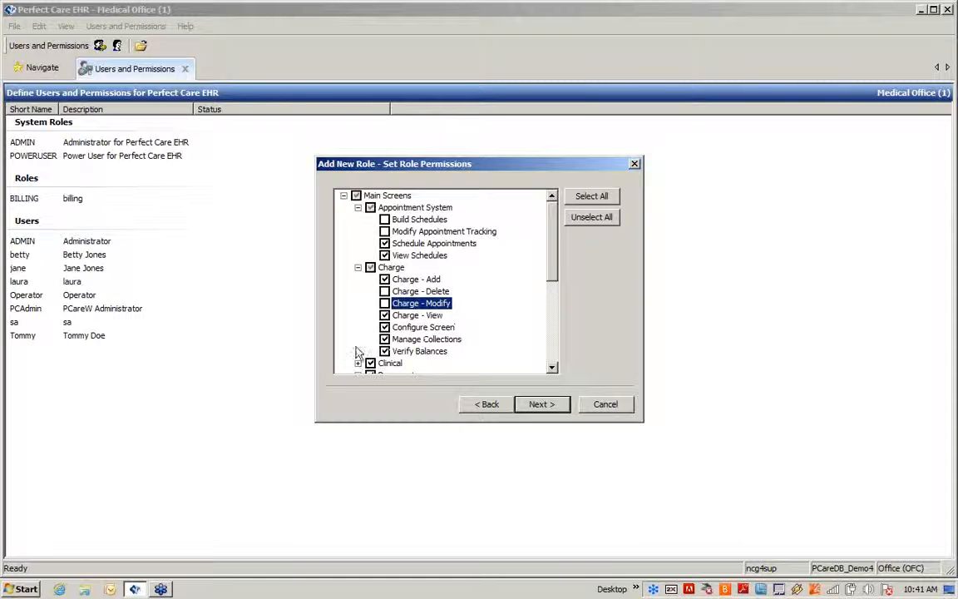
left_click(358, 267)
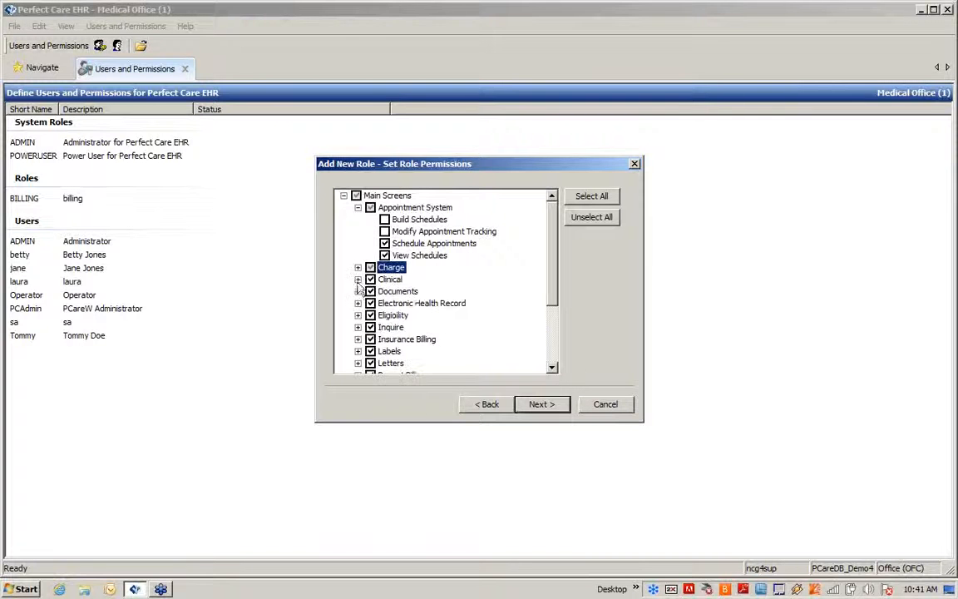
left_click(358, 279)
left_click(385, 302)
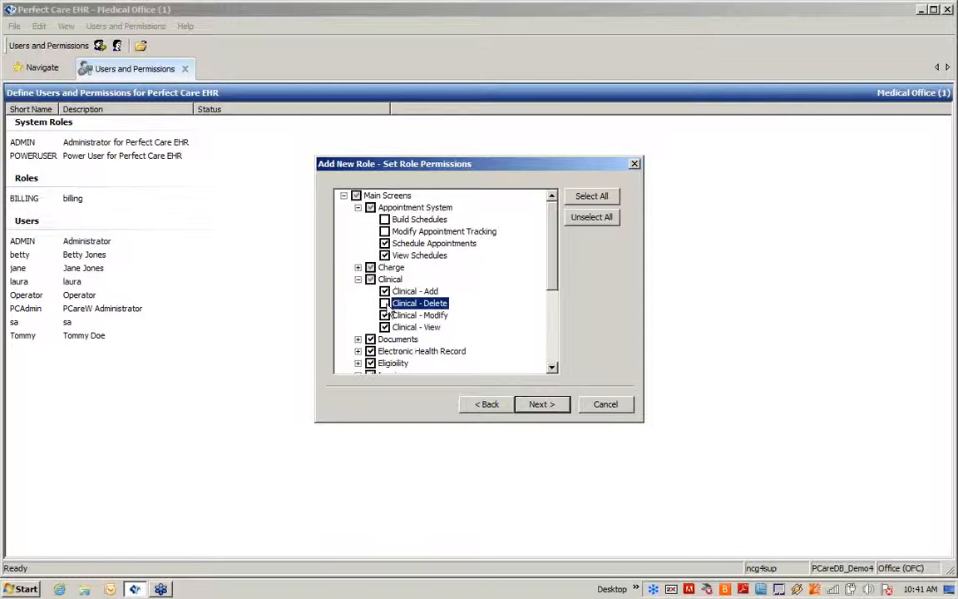
left_click(385, 314)
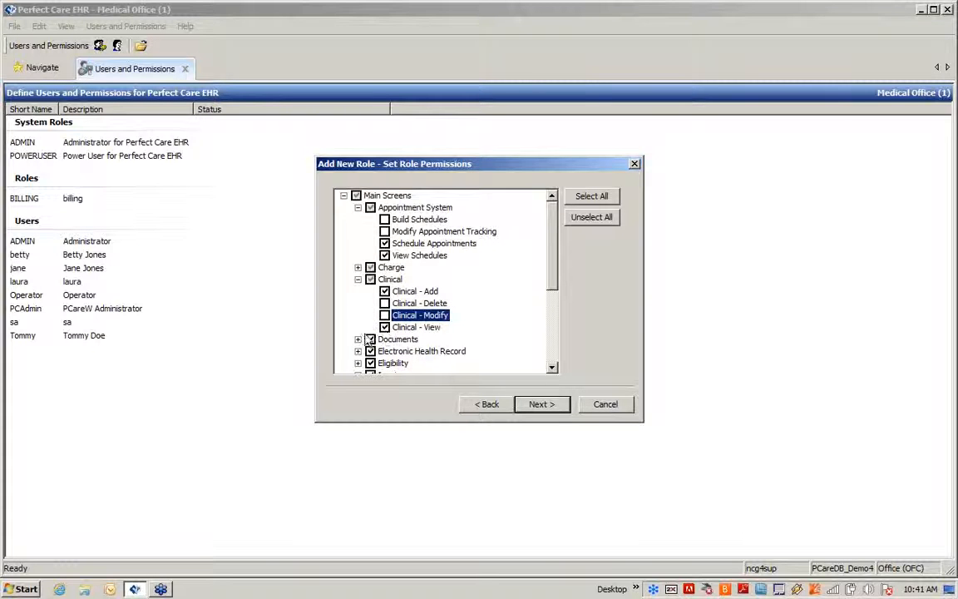
left_click(358, 339)
scroll(386, 324, "down", 1)
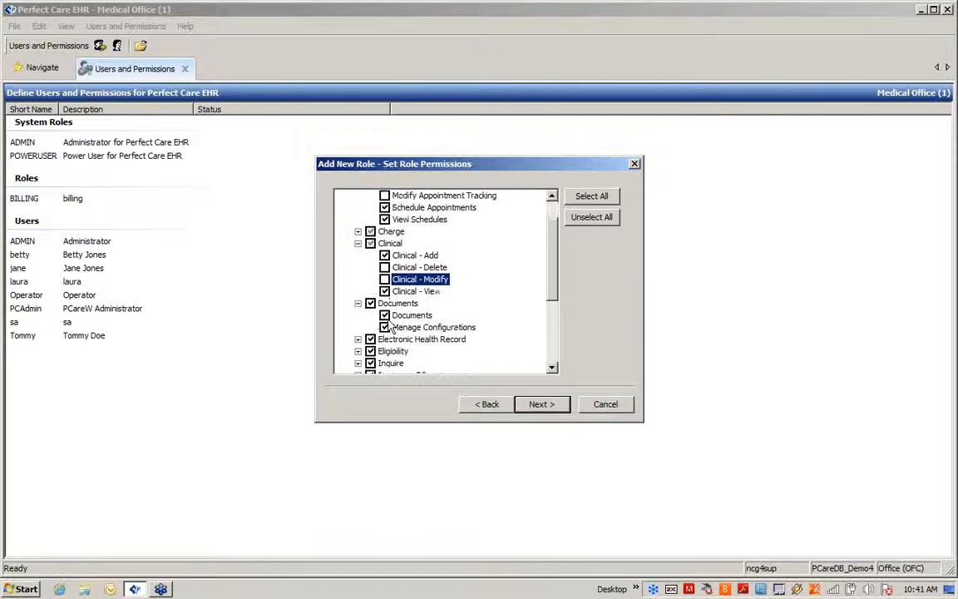
left_click(385, 327)
left_click(384, 327)
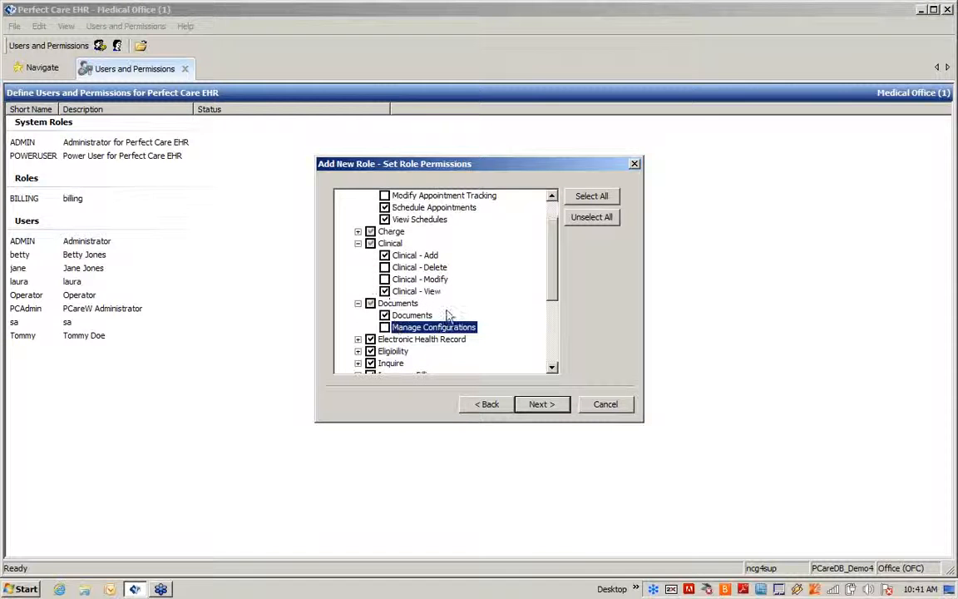
scroll(552, 288, "up", 1)
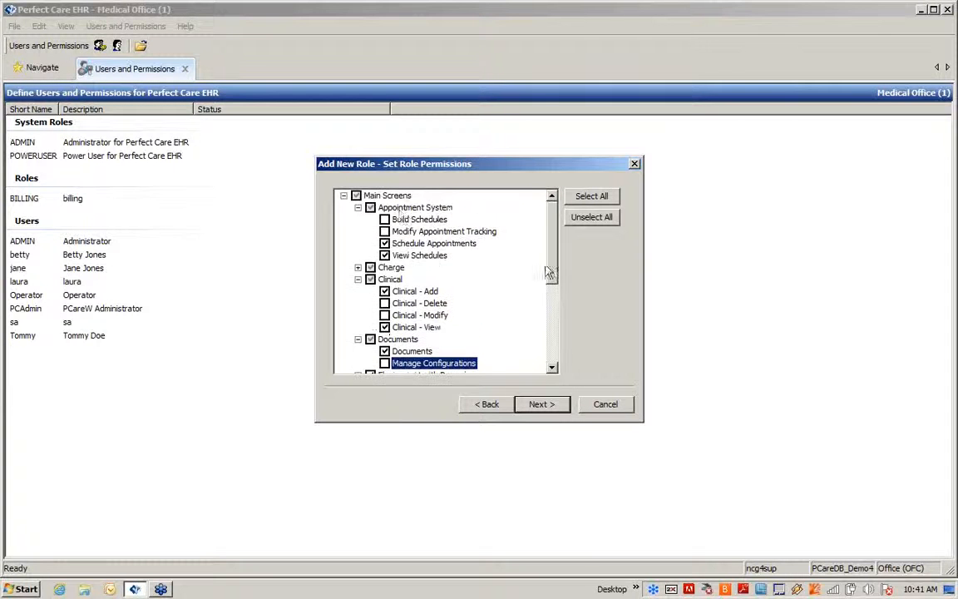
left_click(344, 195)
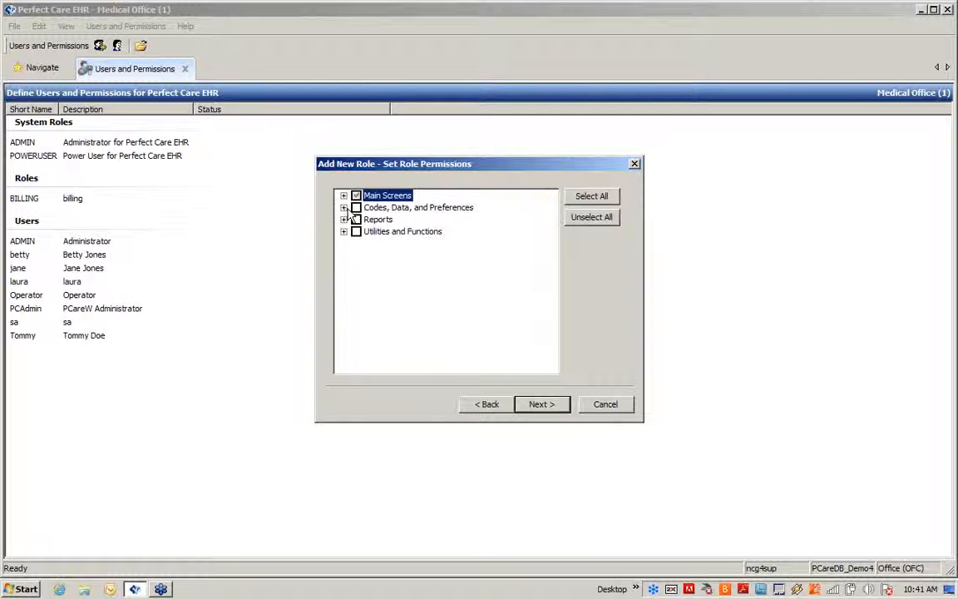
- Grant Codes, Data, and Preferences except Address Data and Codes Delete/Modify
left_click(356, 208)
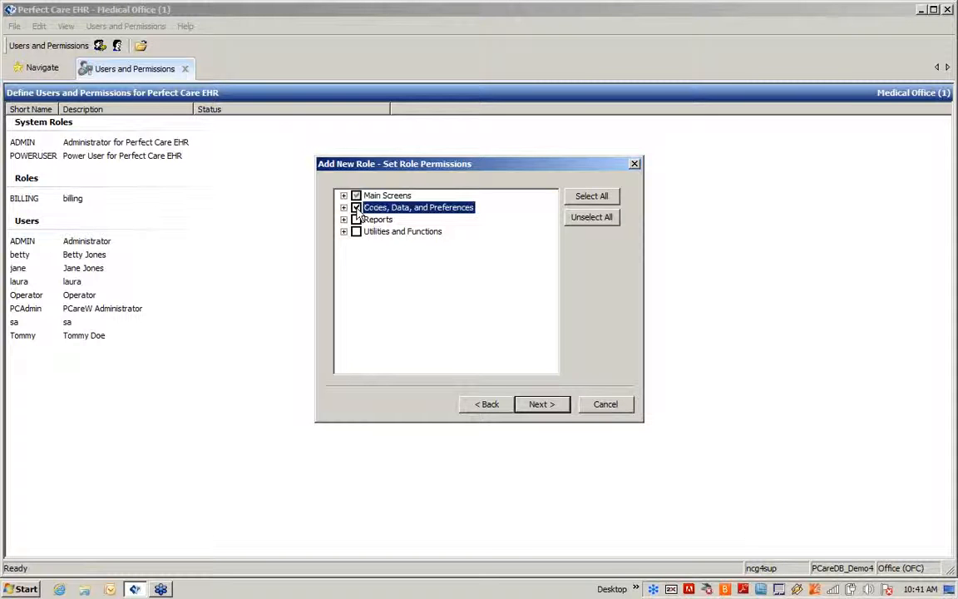
left_click(344, 208)
left_click(358, 220)
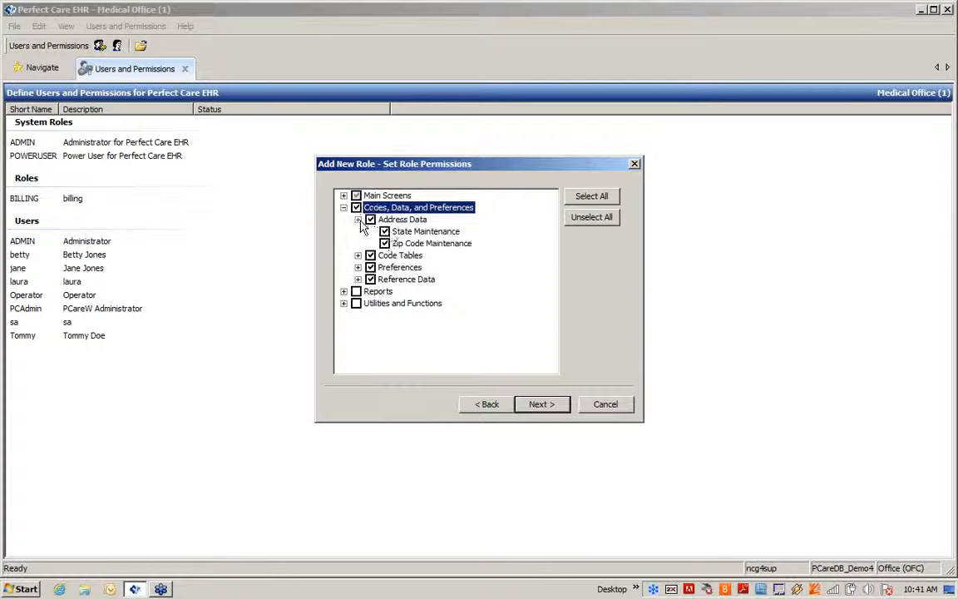
left_click(371, 219)
left_click(410, 231)
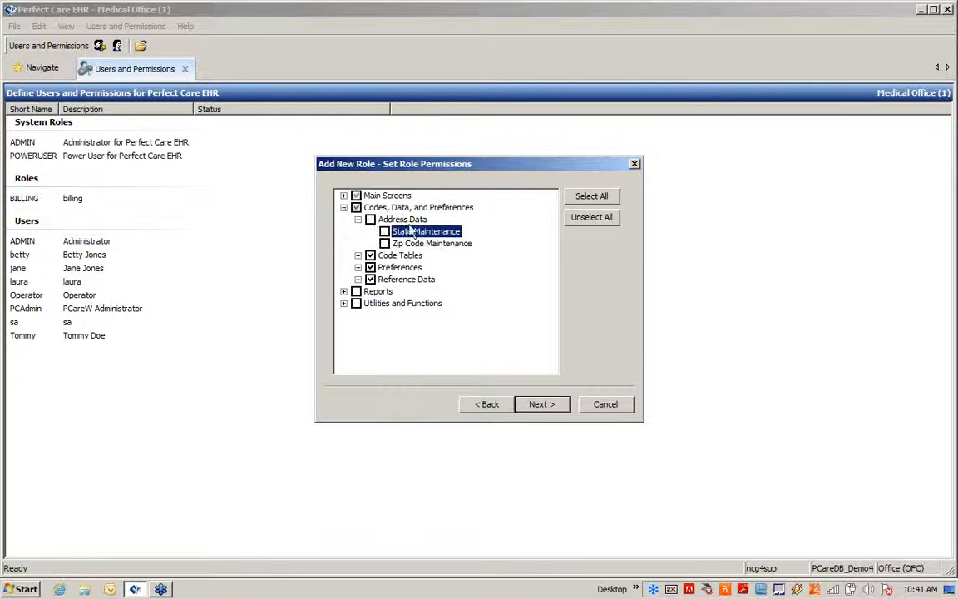
left_click(358, 256)
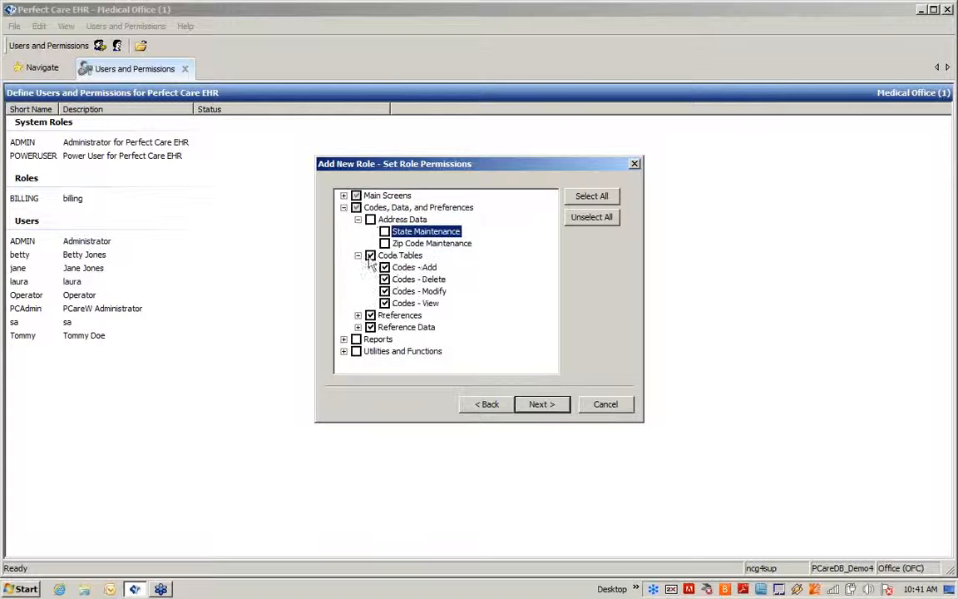
left_click(385, 280)
left_click(384, 292)
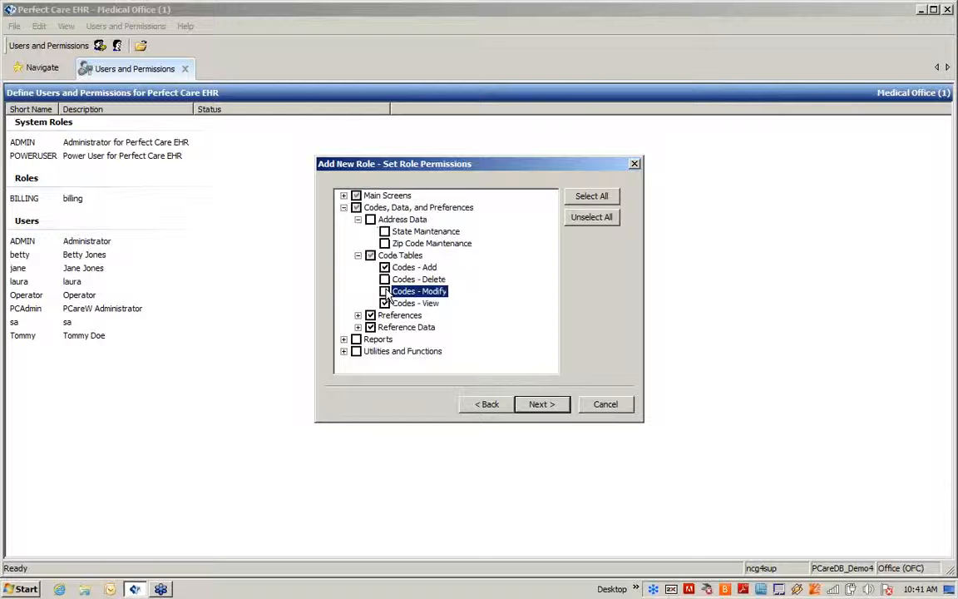
left_click(344, 207)
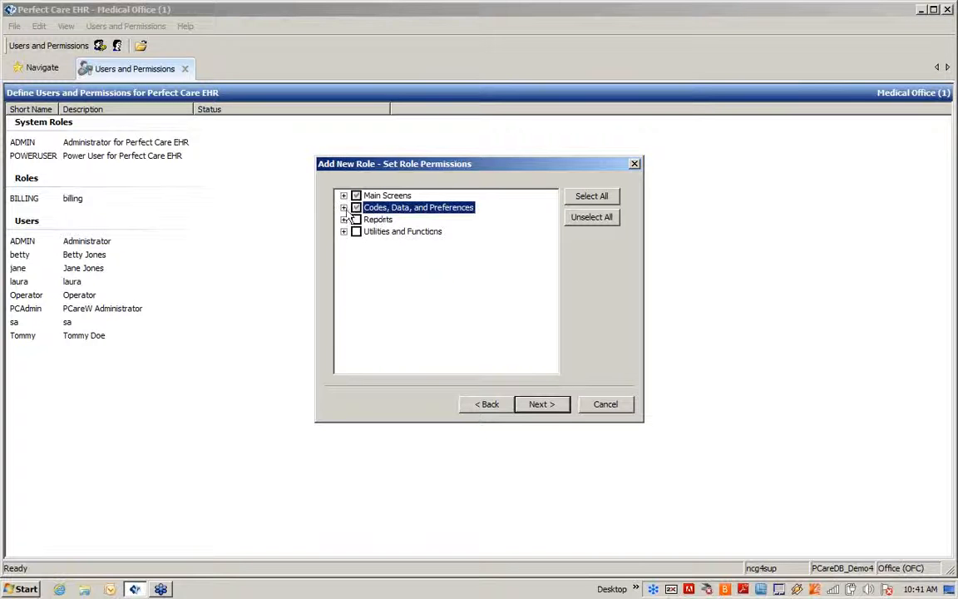
- Grant Reports - Clinical, review the Utilities and Functions permissions, and proceed to role members
left_click(343, 219)
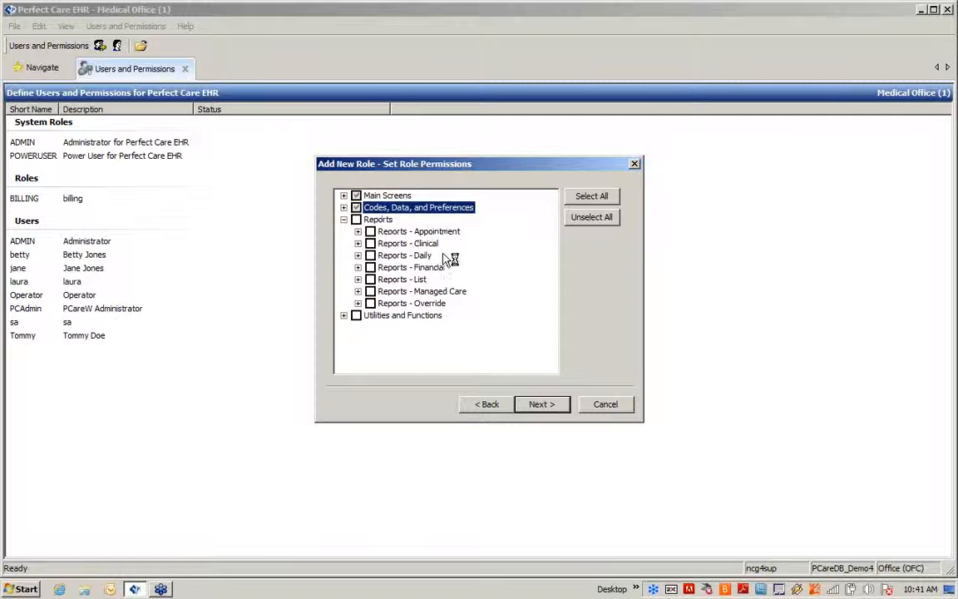
left_click(370, 243)
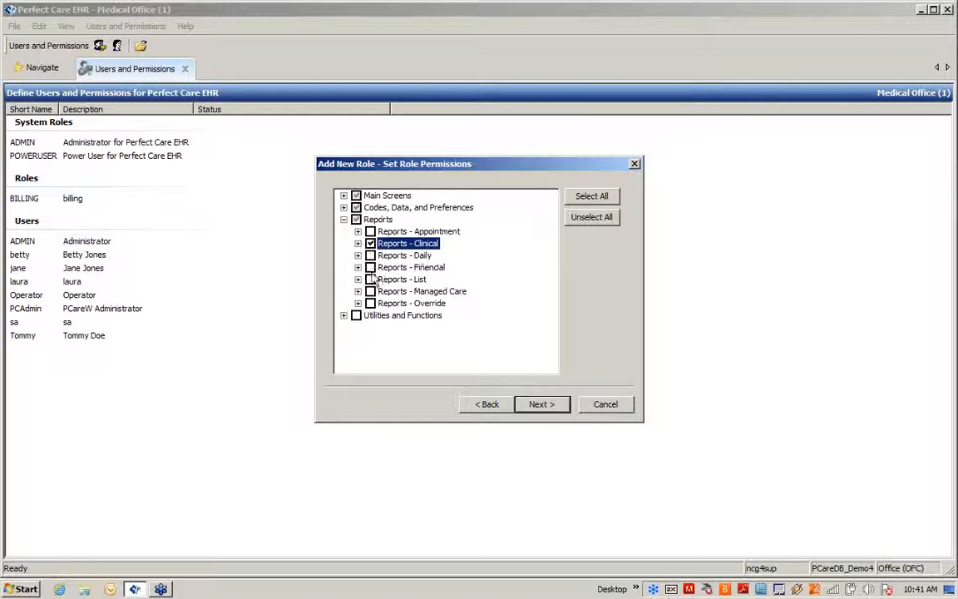
left_click(344, 316)
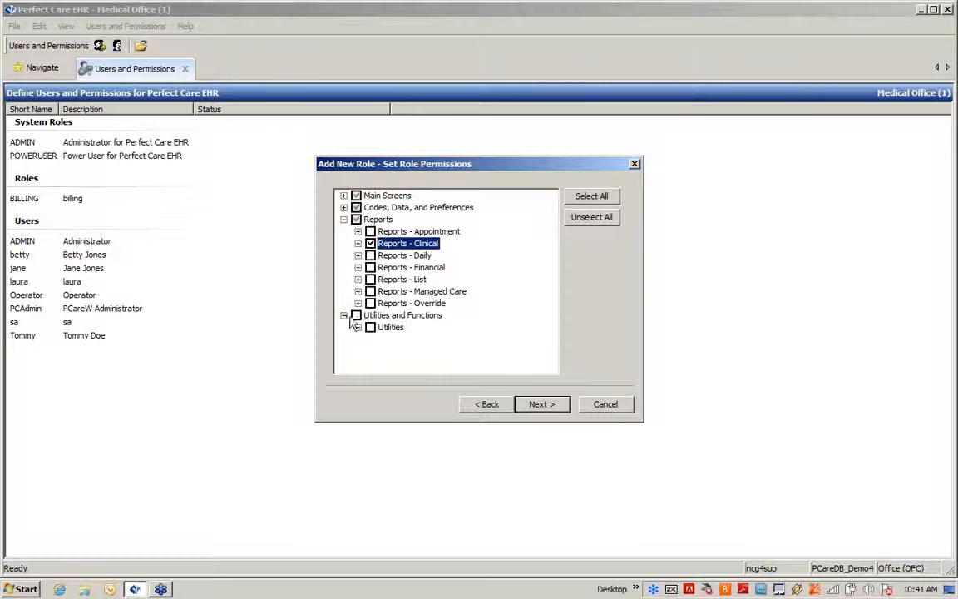
left_click(358, 327)
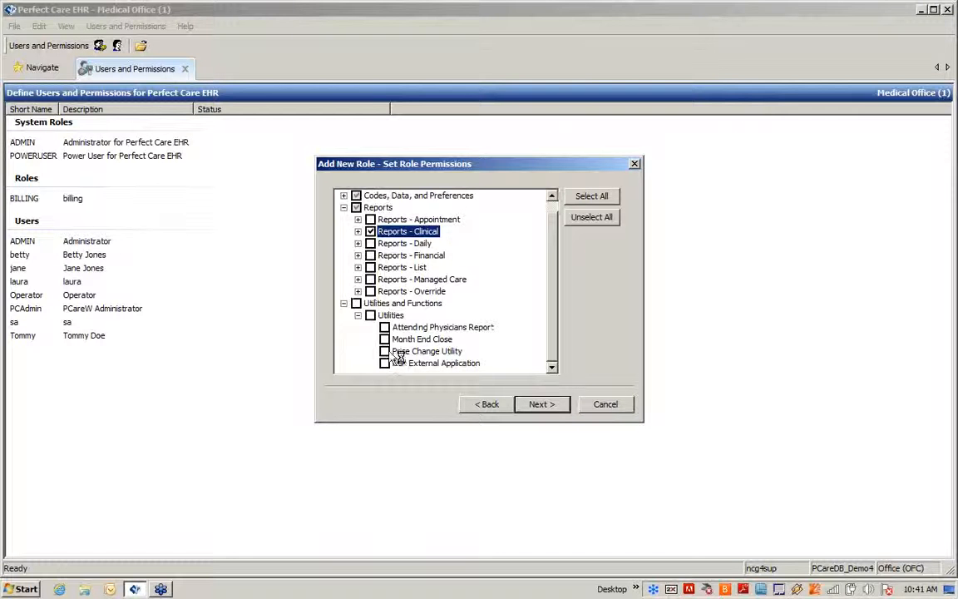
left_click(345, 304)
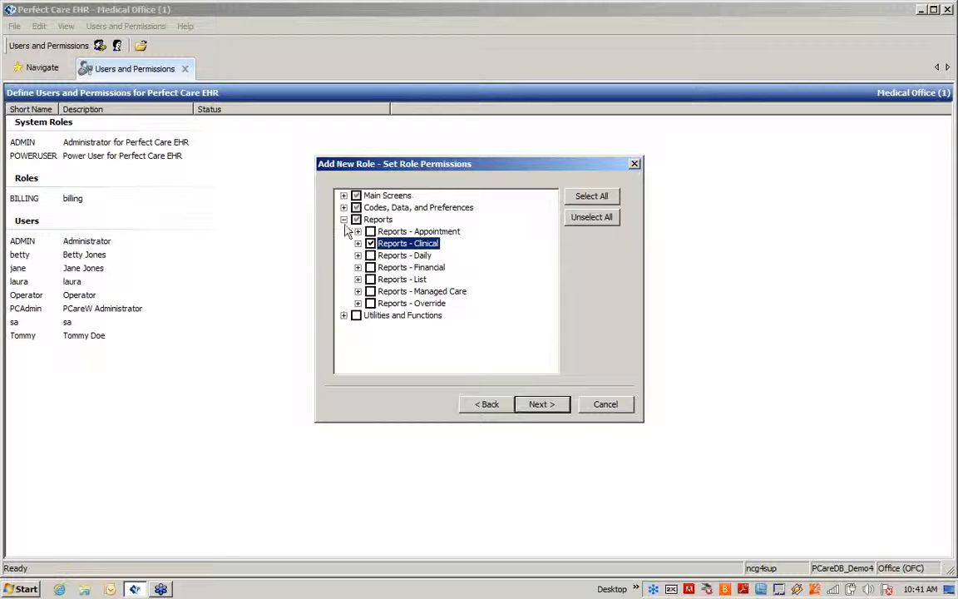
left_click(344, 220)
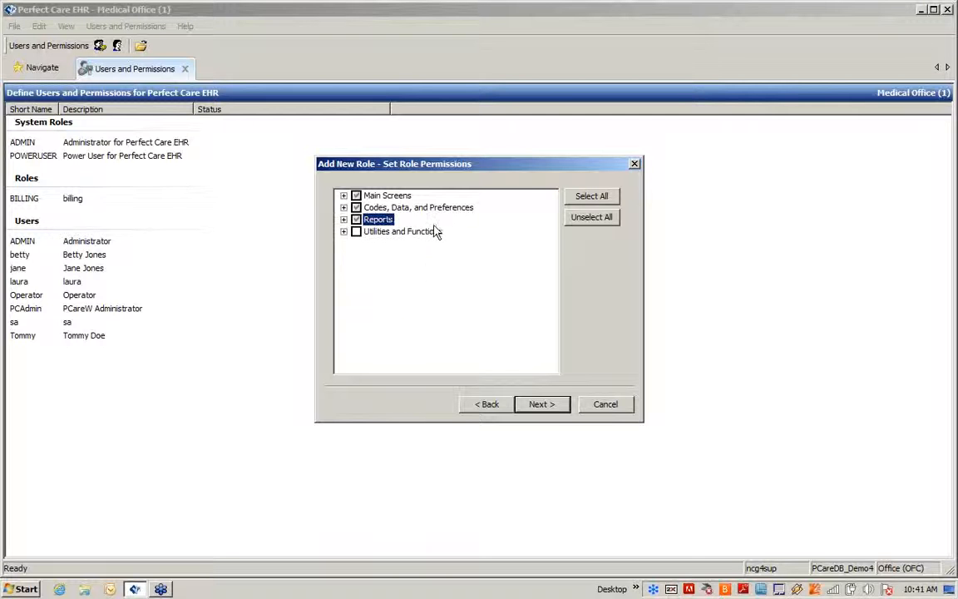
left_click(541, 404)
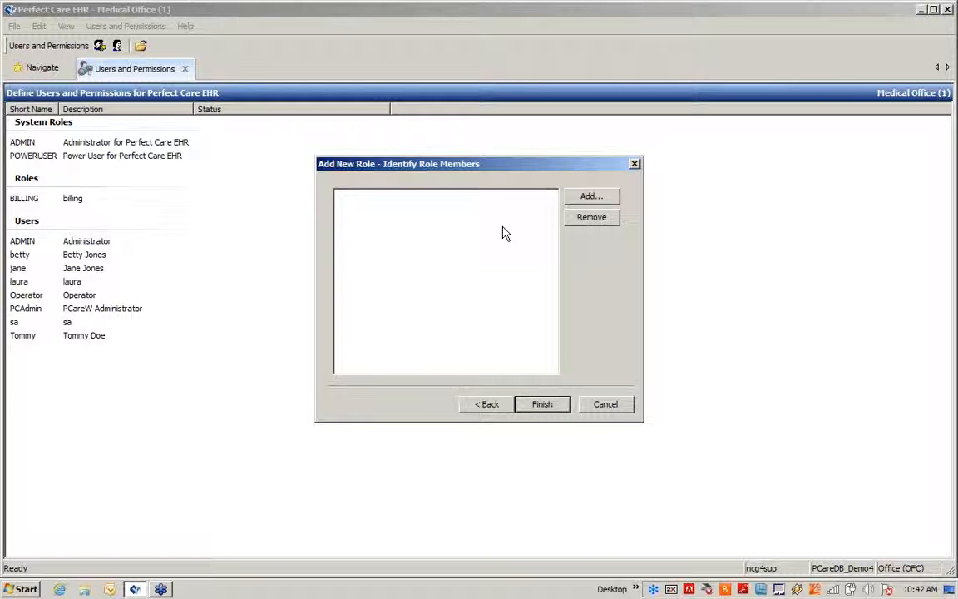
- Add the user as a role member with Tampa Office (TP) and Deltona (DT) excluded
left_click(588, 196)
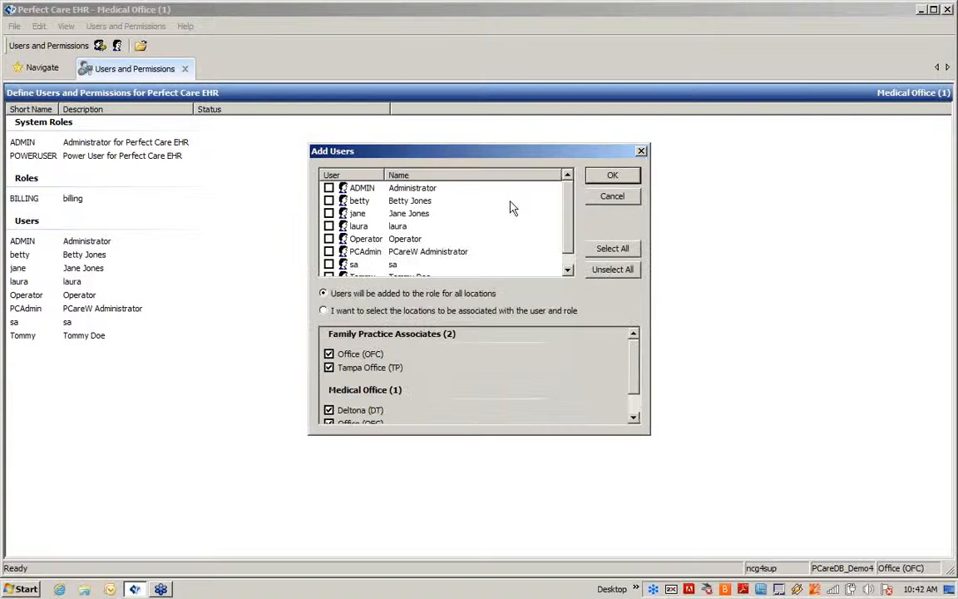
scroll(574, 201, "down", 1)
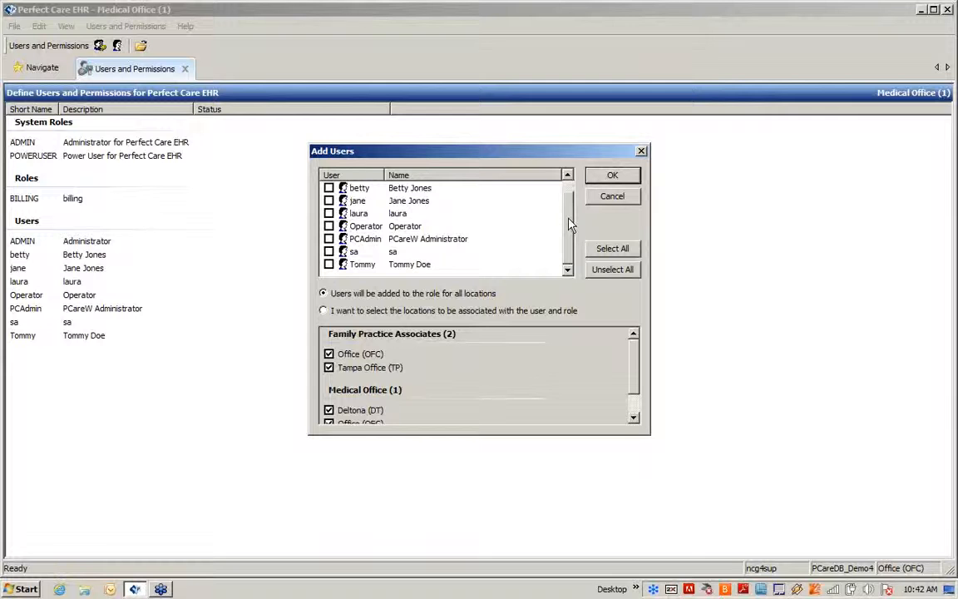
scroll(569, 202, "up", 1)
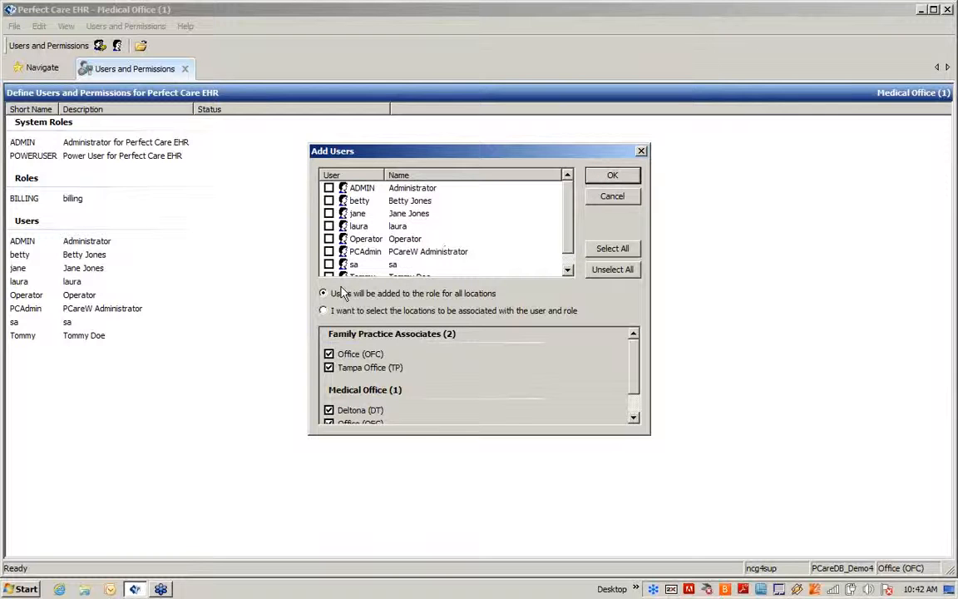
left_click(323, 311)
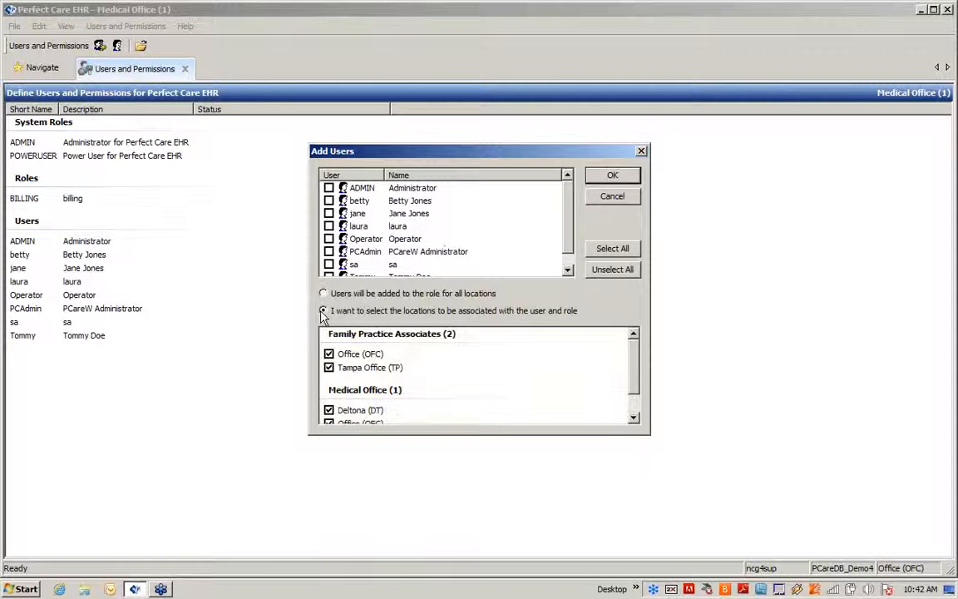
left_click(328, 368)
left_click(329, 411)
left_click(329, 200)
left_click(612, 176)
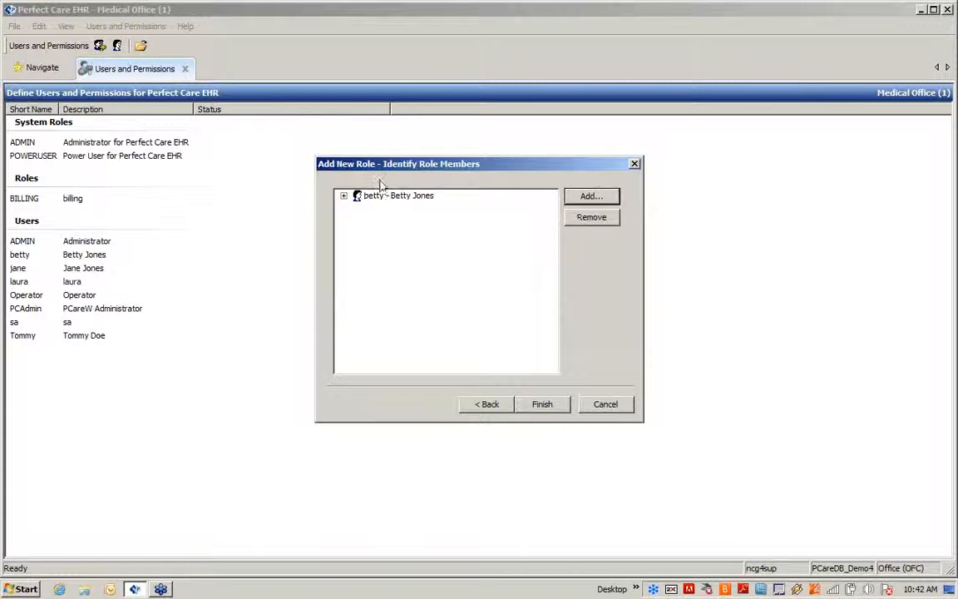
- Give the member access at Tampa Office (TP) and Deltona (DT) too, and finish the role
left_click(343, 196)
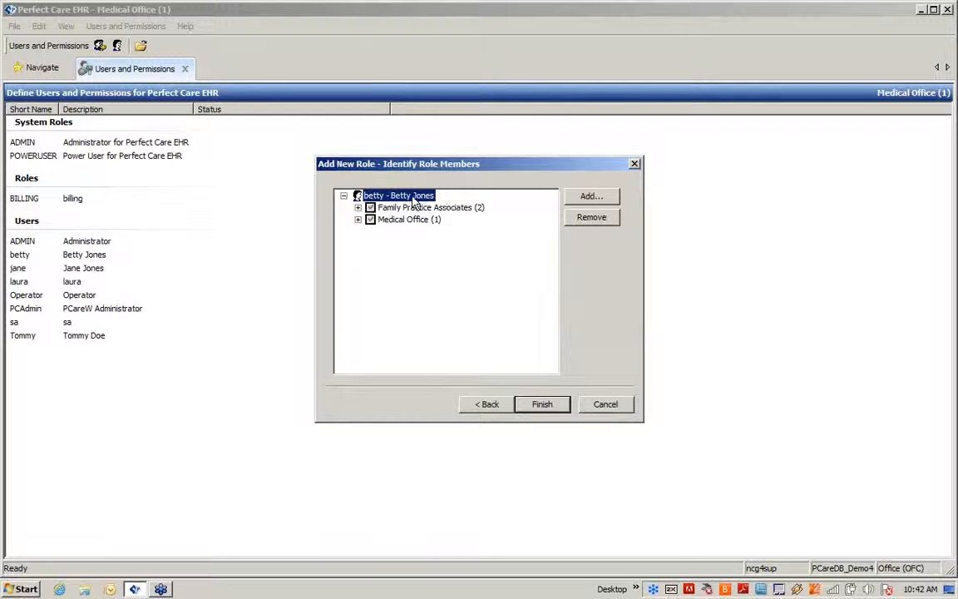
left_click(358, 207)
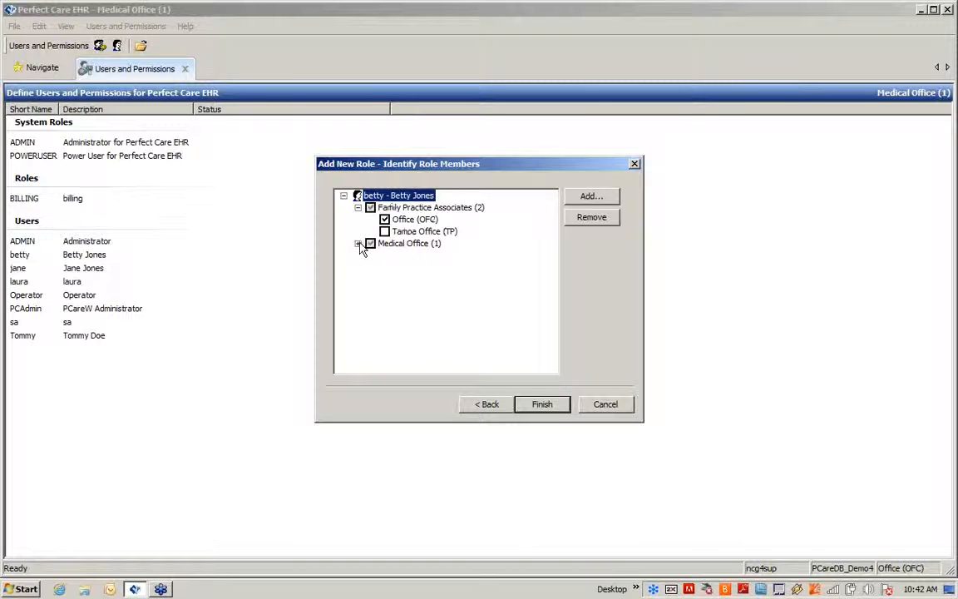
left_click(358, 243)
left_click(384, 231)
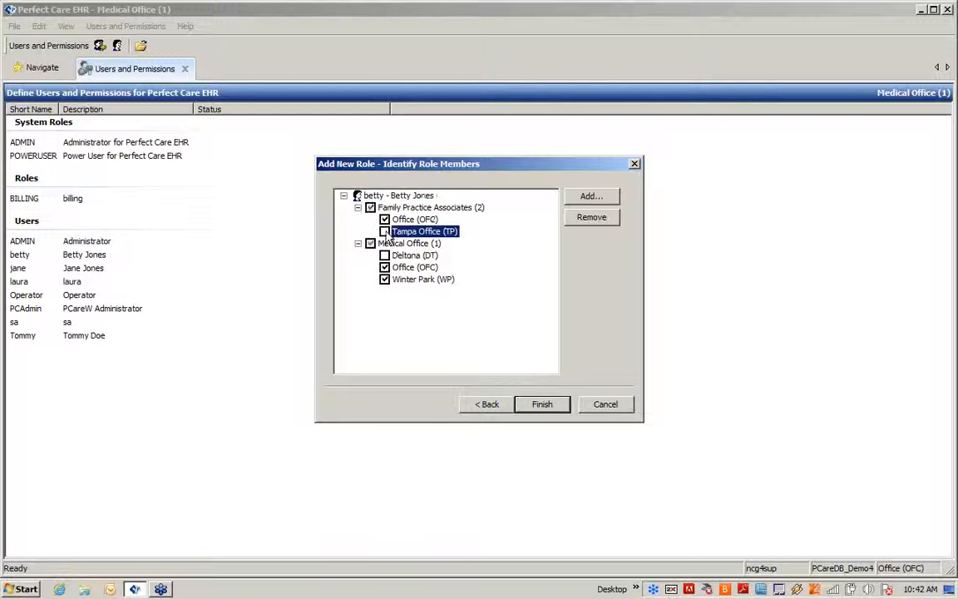
left_click(385, 255)
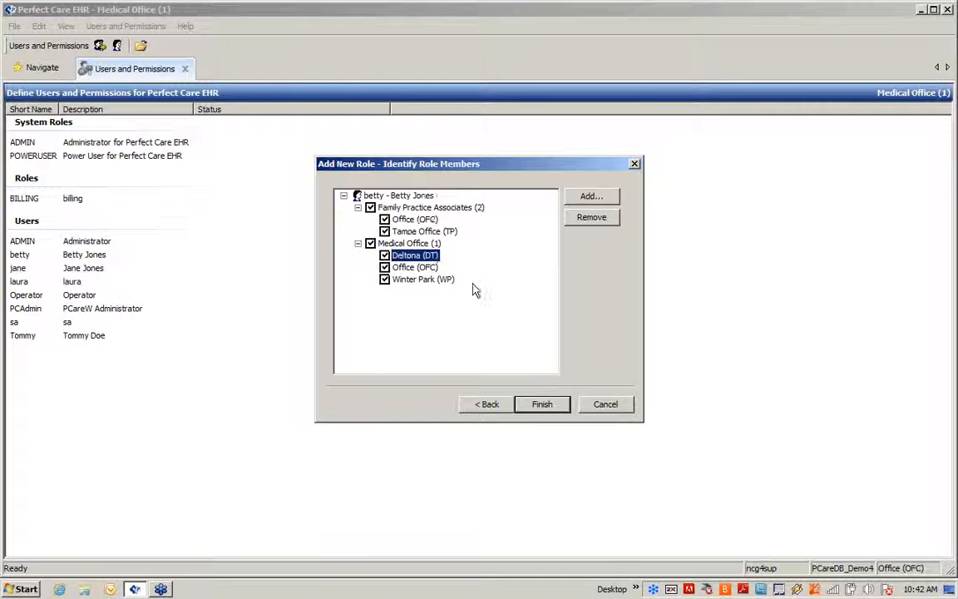
left_click(542, 404)
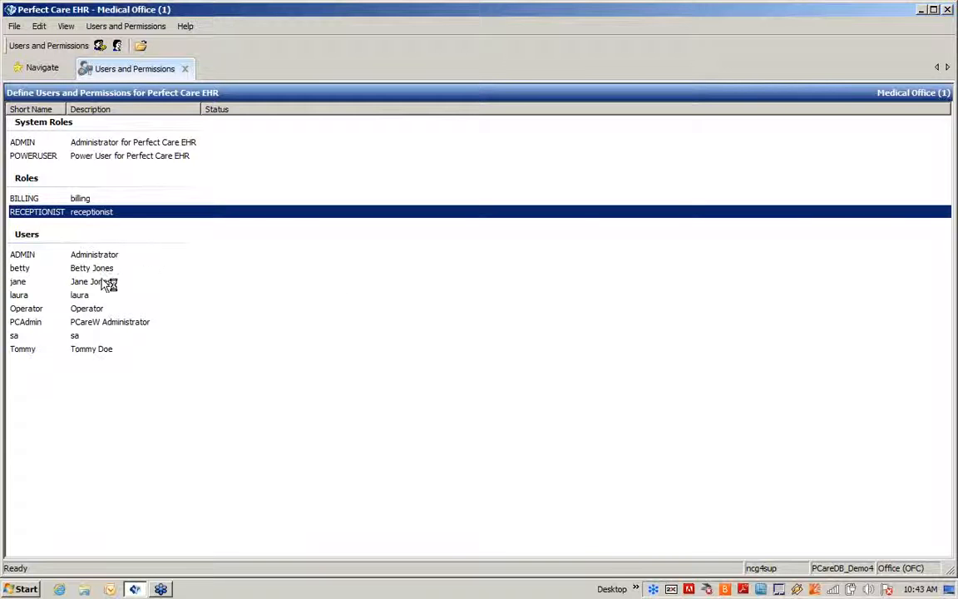
- Remove POWERUSER from the existing user, review their RECEPTIONIST locations, and save
right_click(89, 270)
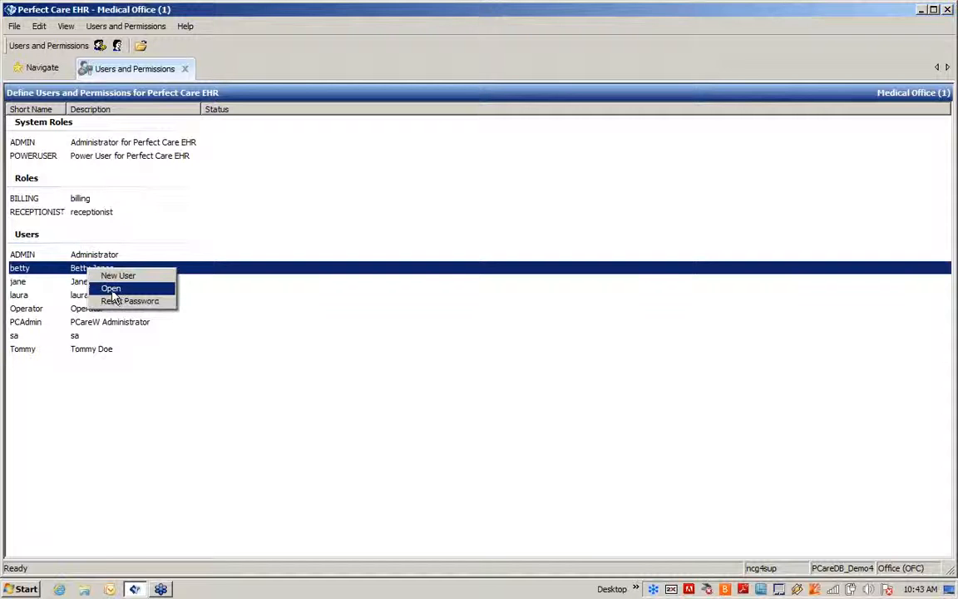
left_click(112, 291)
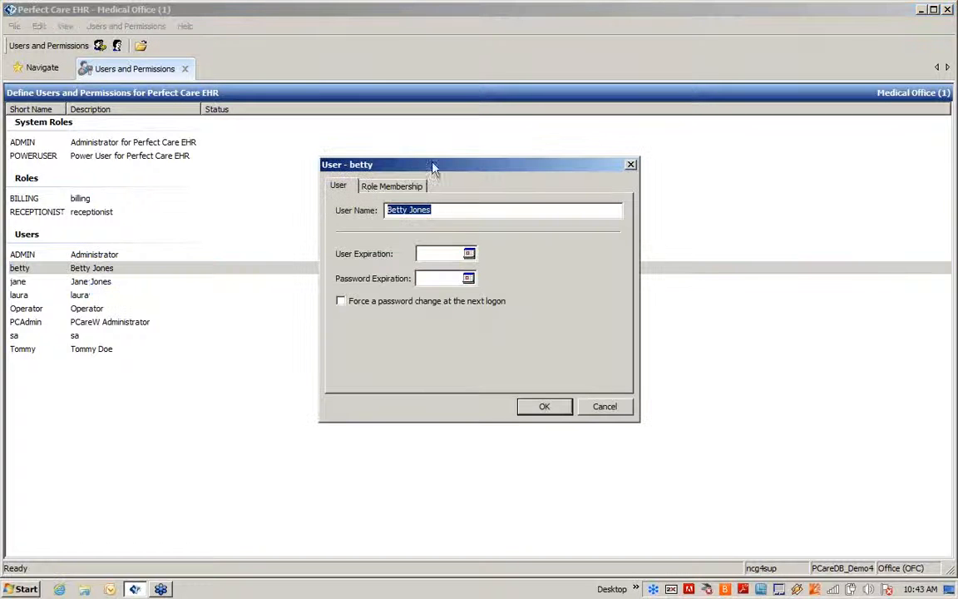
left_click(407, 187)
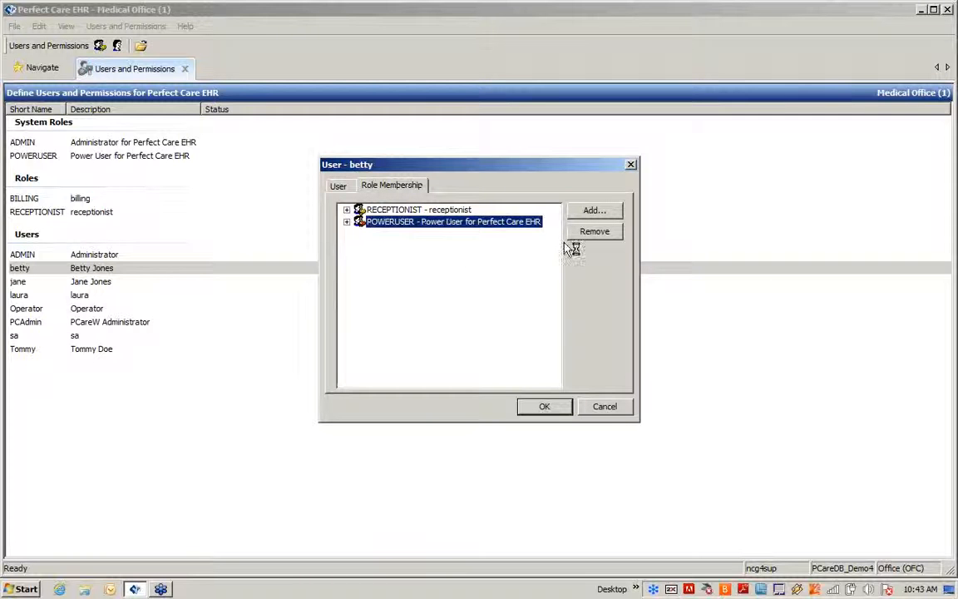
left_click(594, 232)
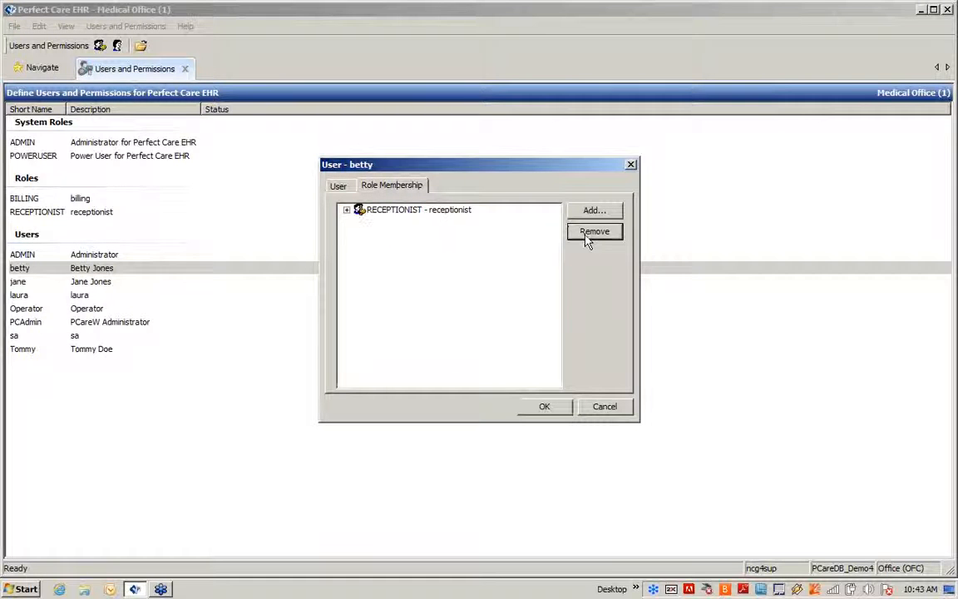
left_click(347, 211)
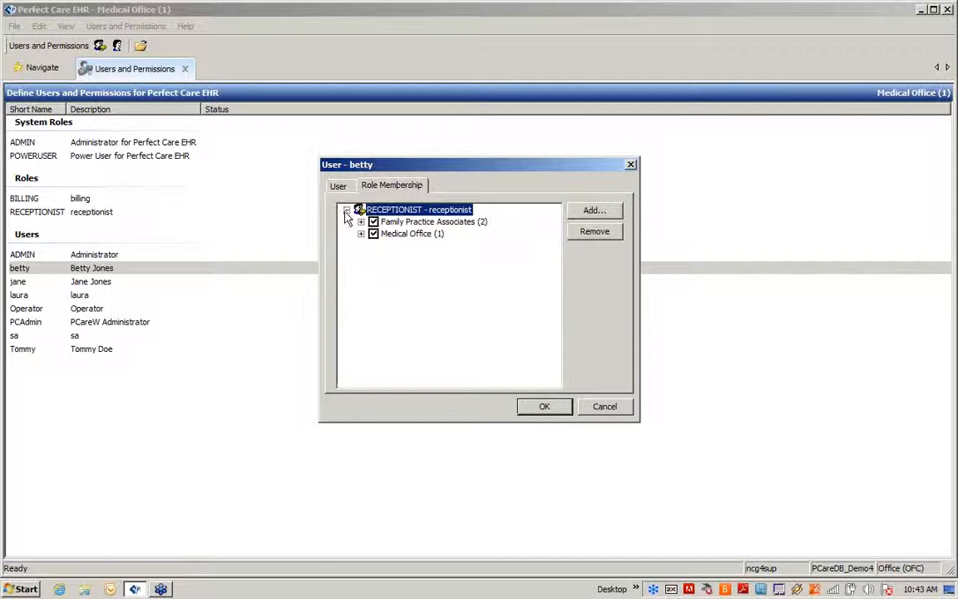
left_click(361, 222)
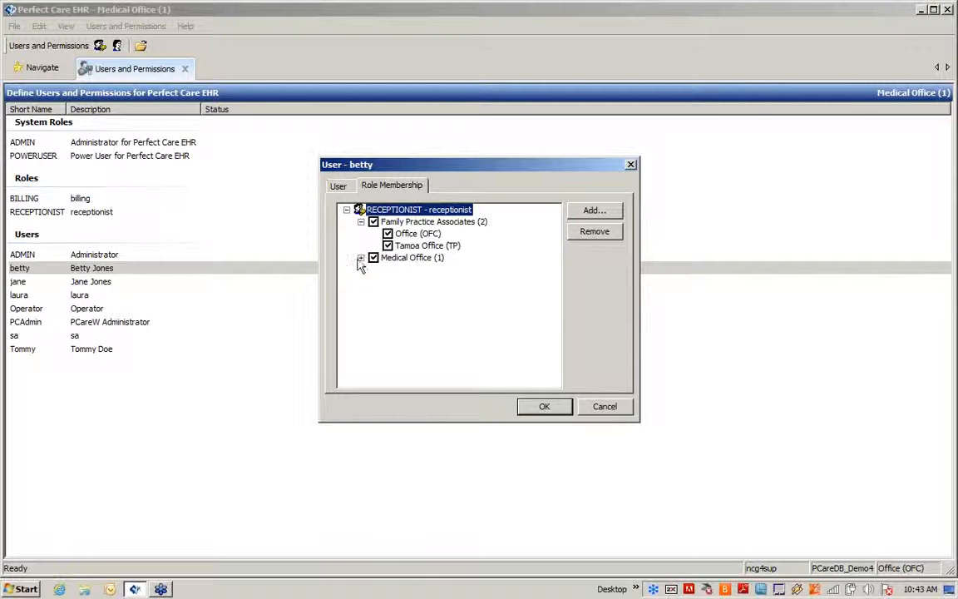
left_click(361, 258)
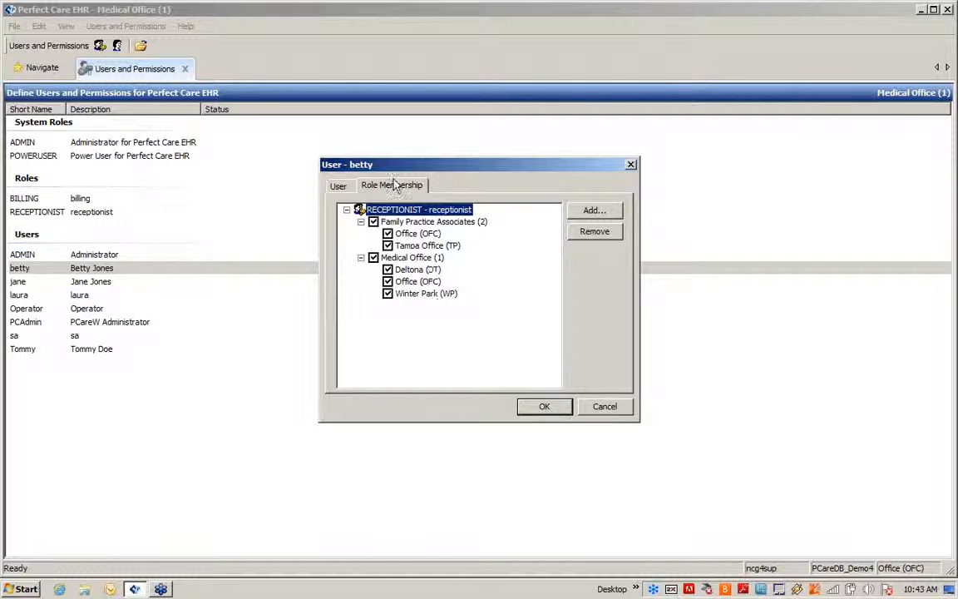
left_click(545, 407)
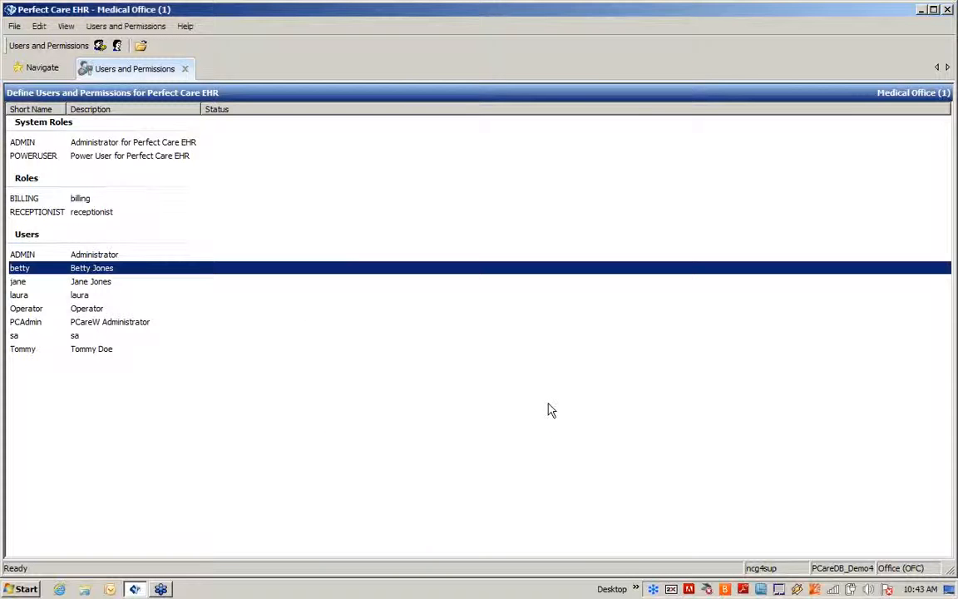
- Start a password reset for the existing user and cancel it
right_click(124, 272)
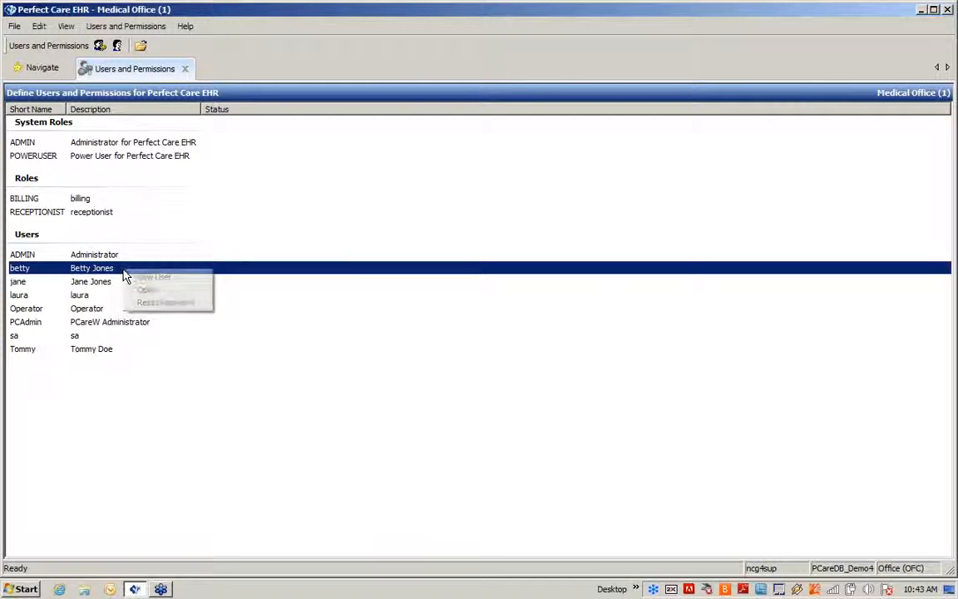
left_click(173, 304)
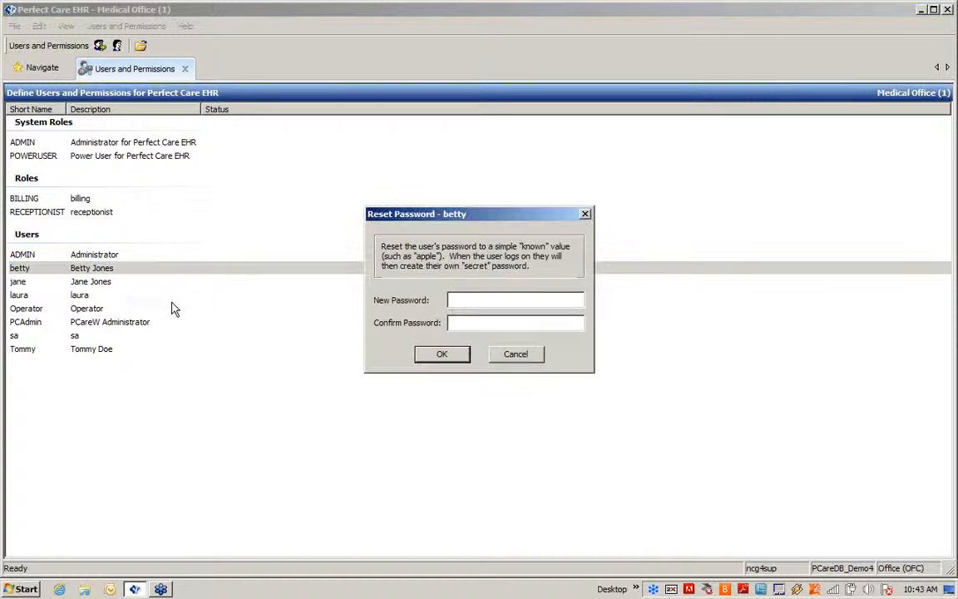
left_click(511, 355)
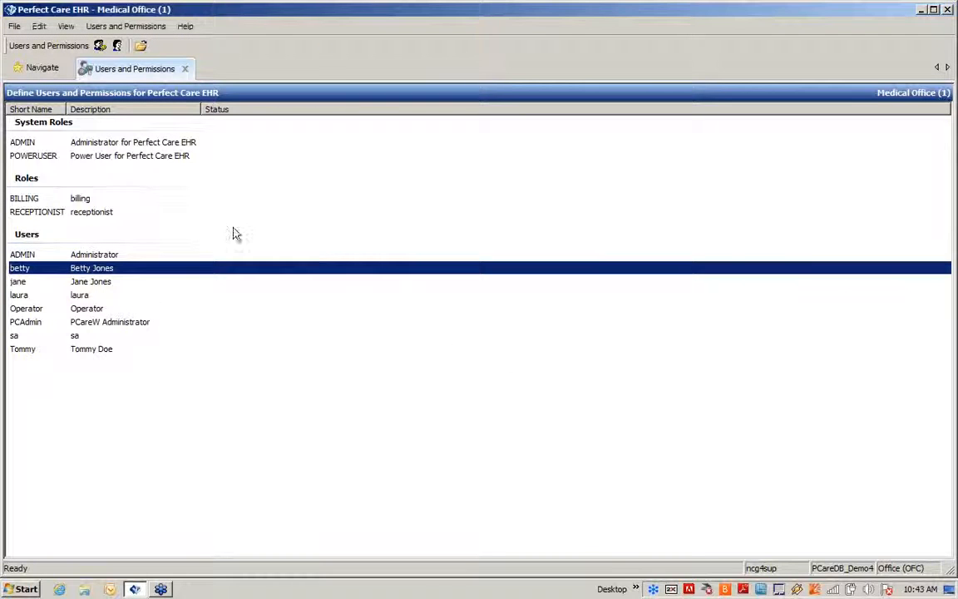
- Create a new user, entering their login name, full name and password
left_click(111, 391)
right_click(110, 391)
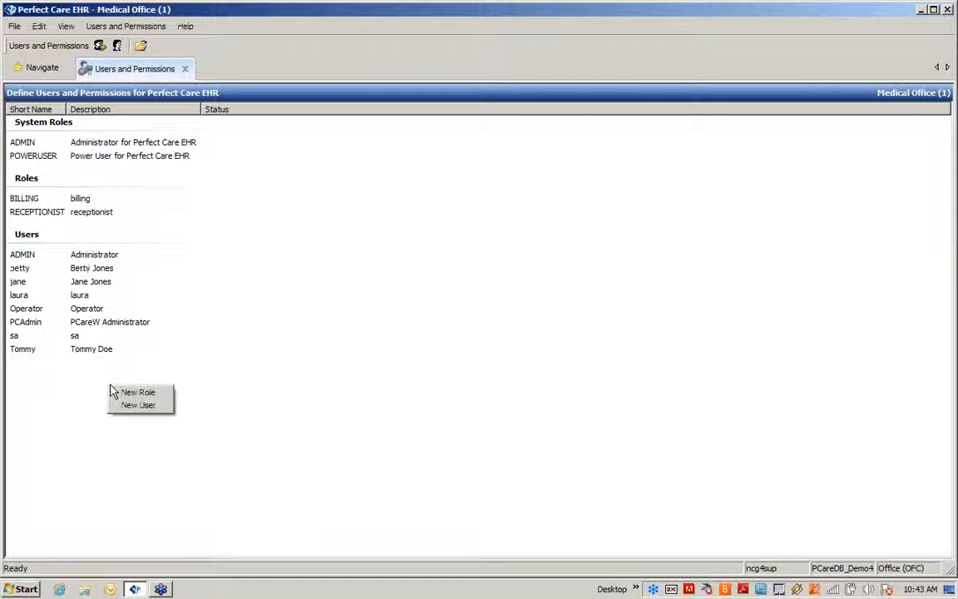
left_click(139, 406)
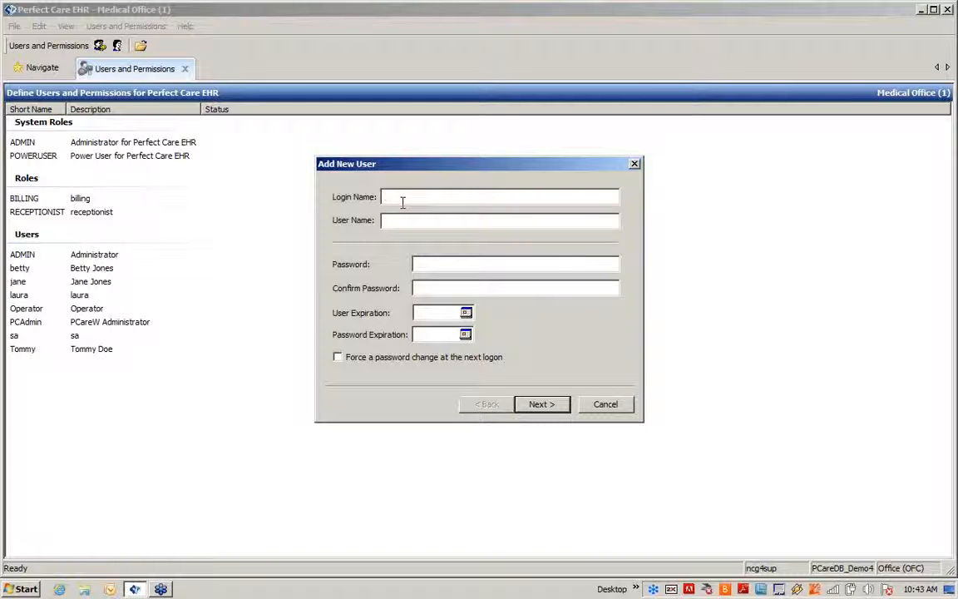
type("tammy")
key("Tab")
left_click(431, 265)
type("••••••••••••••••")
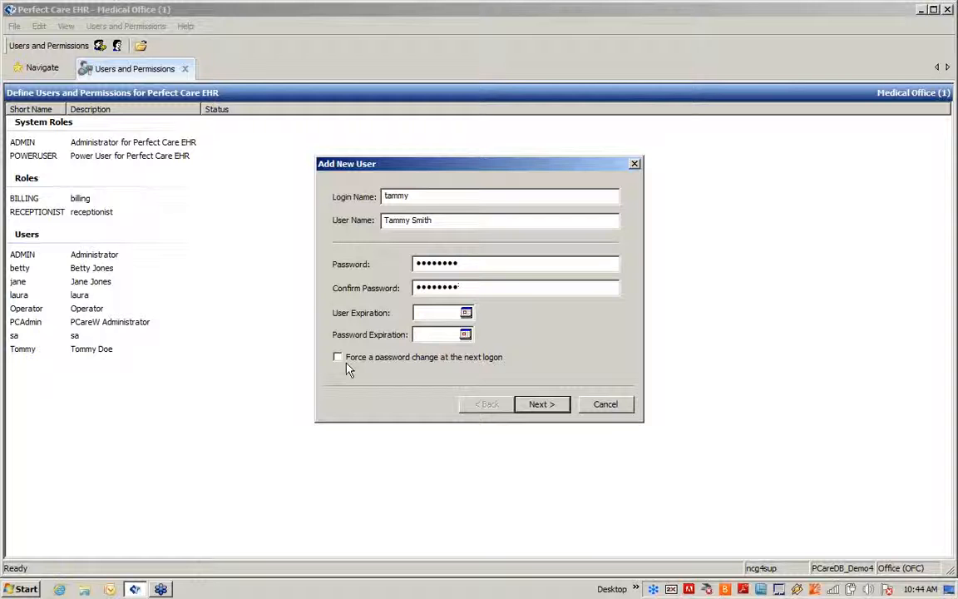
left_click(543, 405)
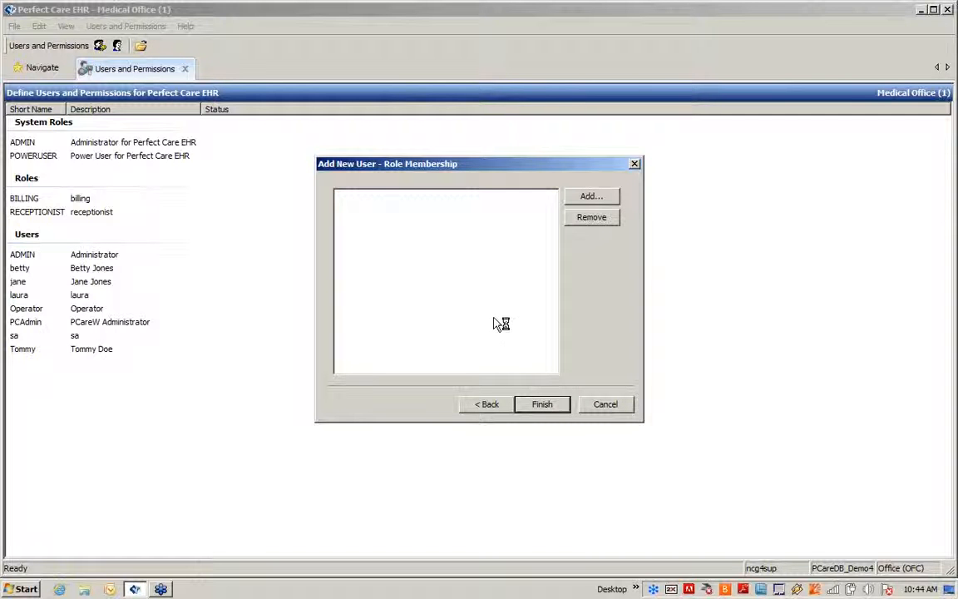
- Assign the new user RECEPTIONIST for all locations except Tampa Office (TP), and finish
left_click(592, 197)
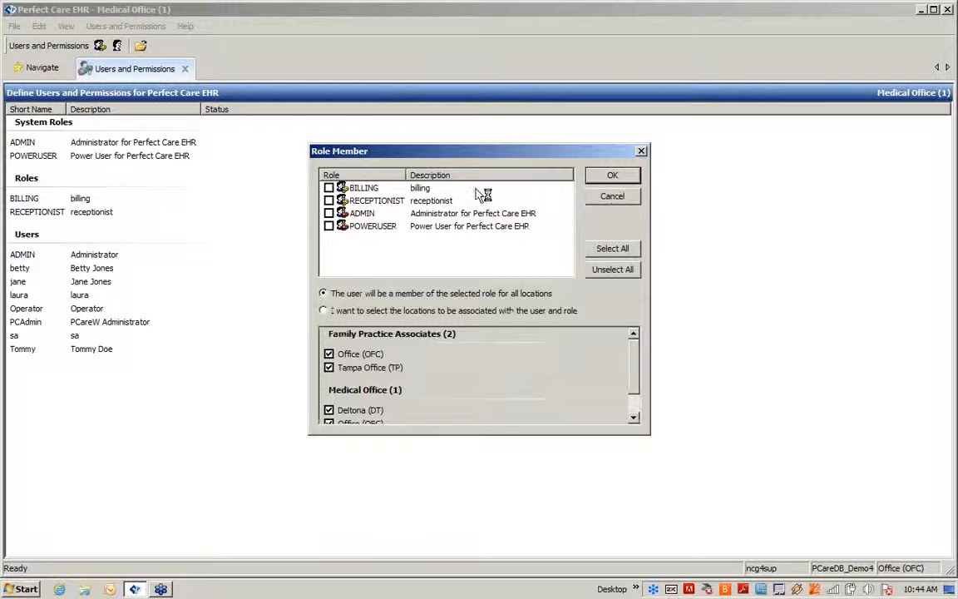
left_click(329, 201)
left_click(323, 311)
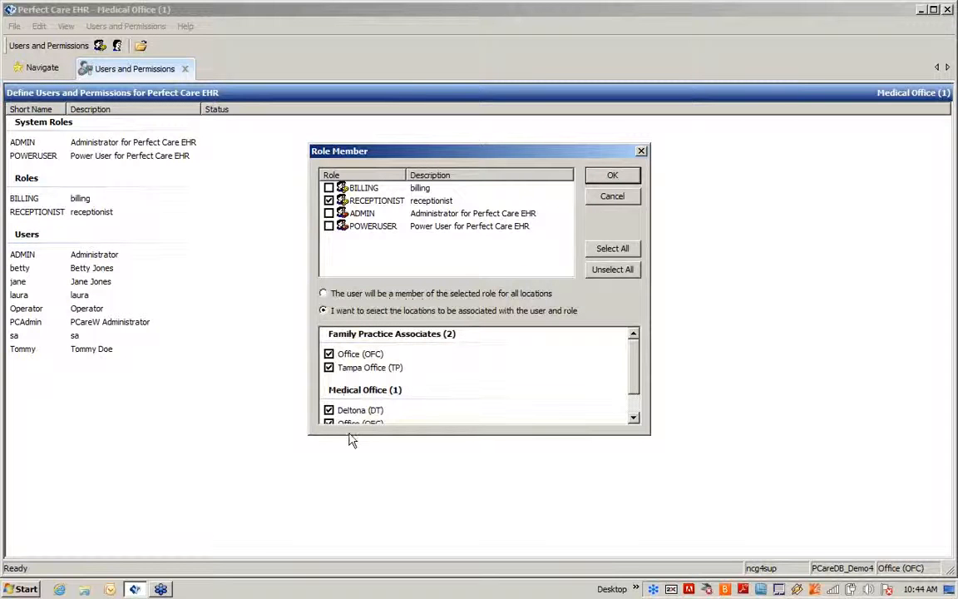
left_click(329, 368)
left_click(613, 176)
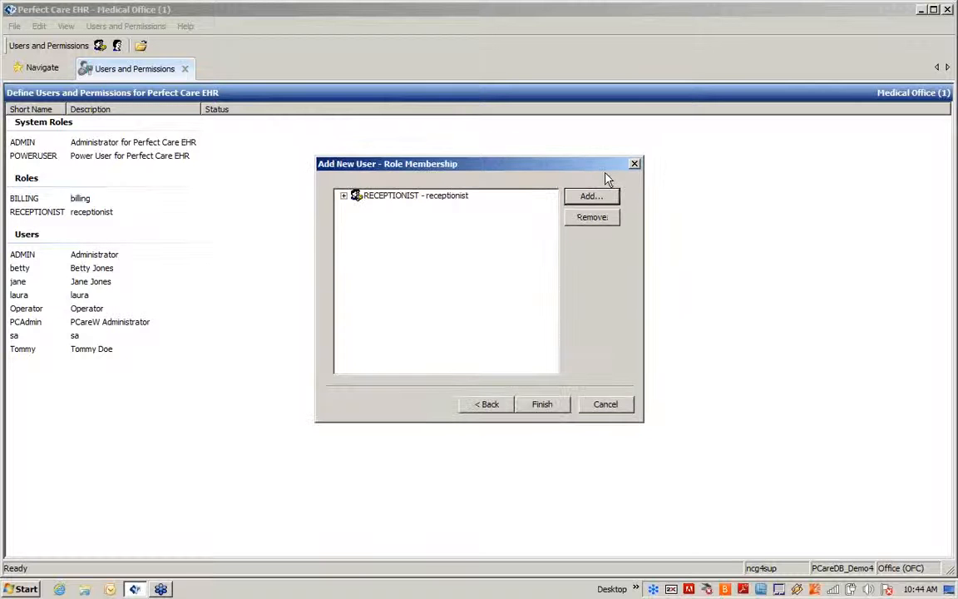
left_click(534, 406)
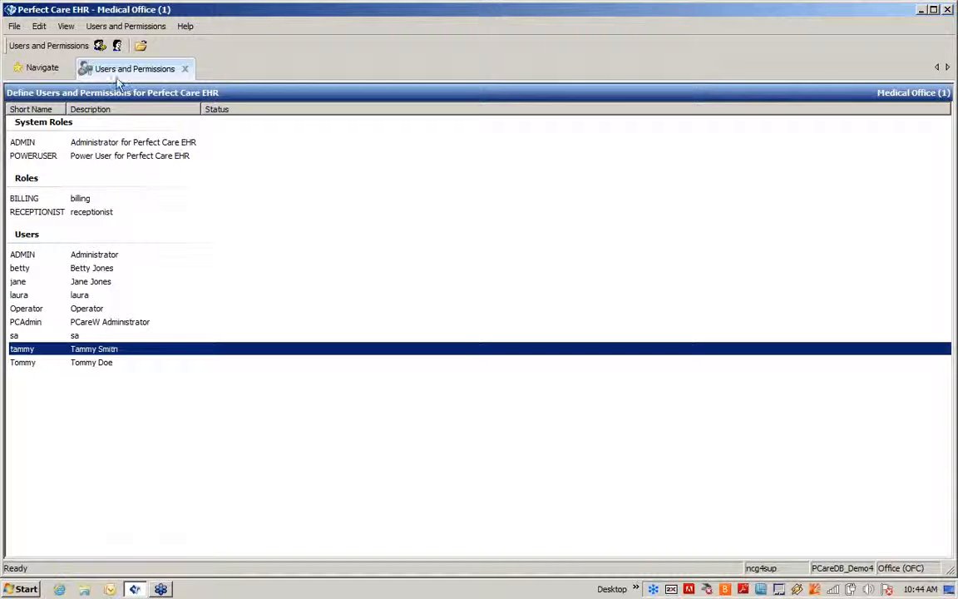
- Disable the new user account, confirming with Yes
left_click(140, 30)
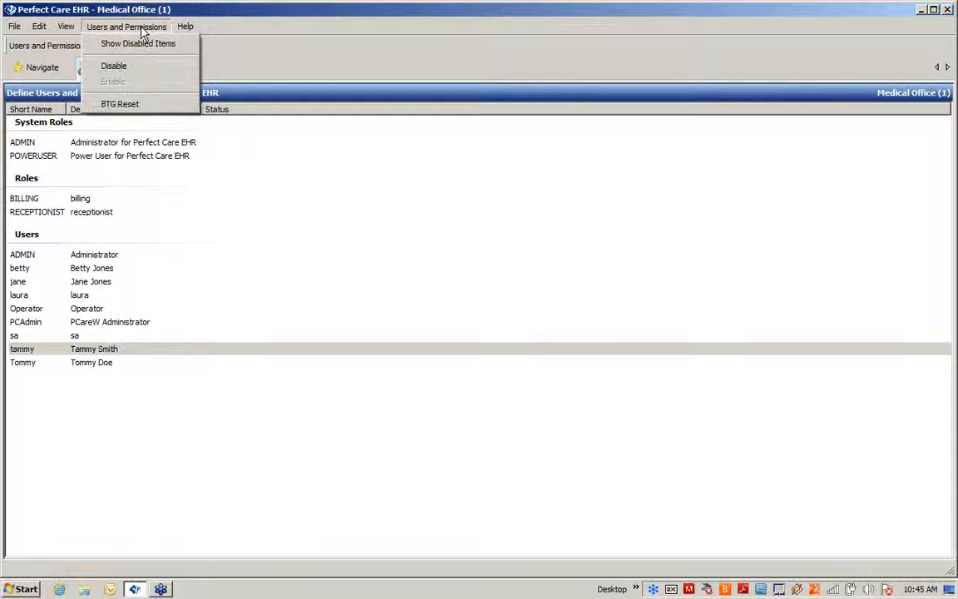
left_click(120, 65)
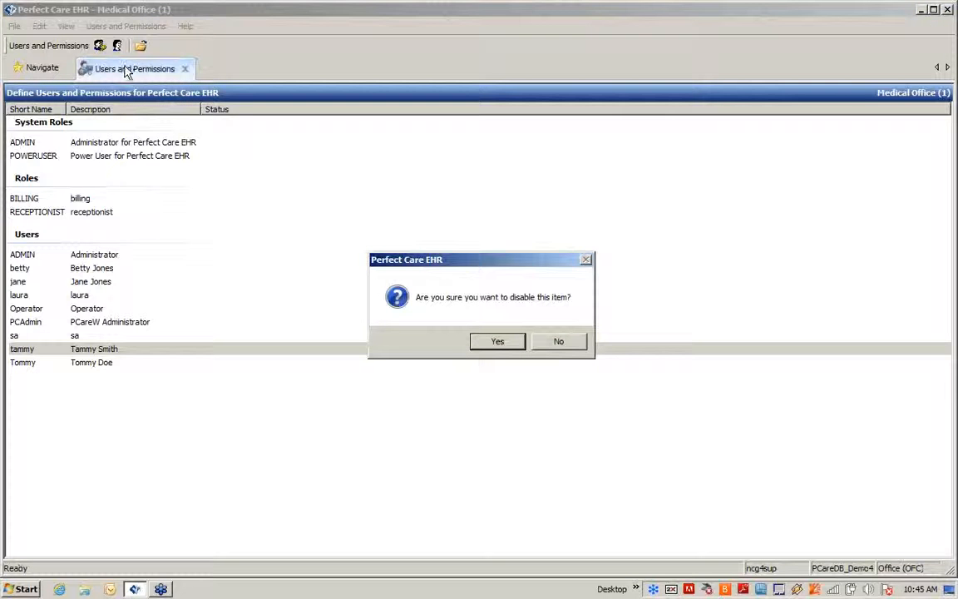
left_click(492, 350)
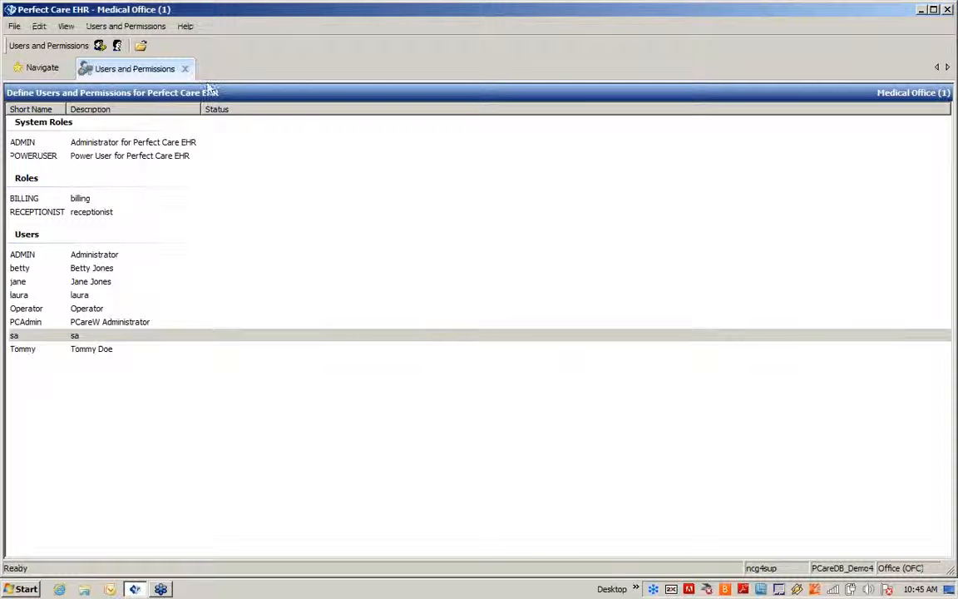
- Show disabled items and re-enable the new user account
left_click(146, 27)
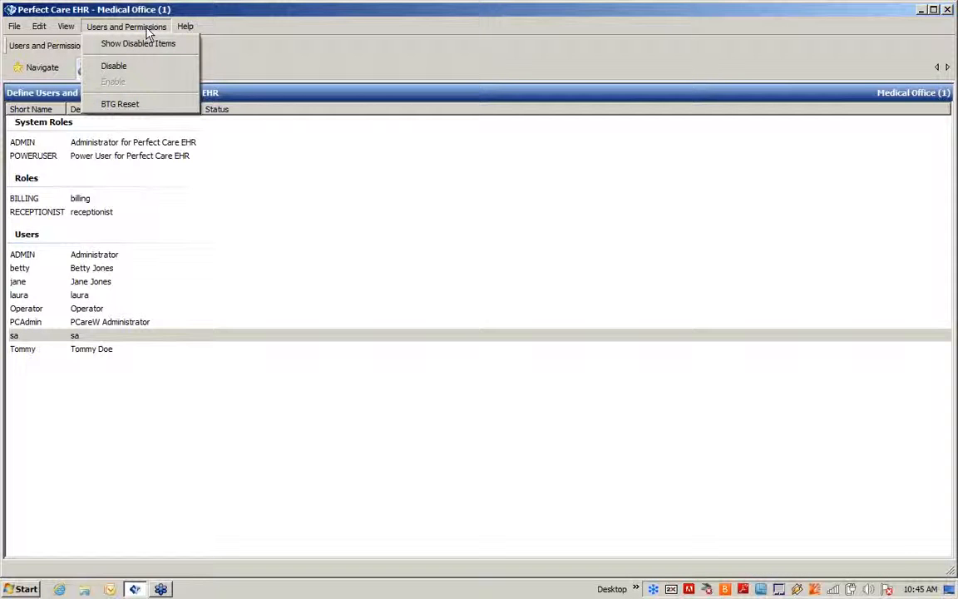
left_click(141, 44)
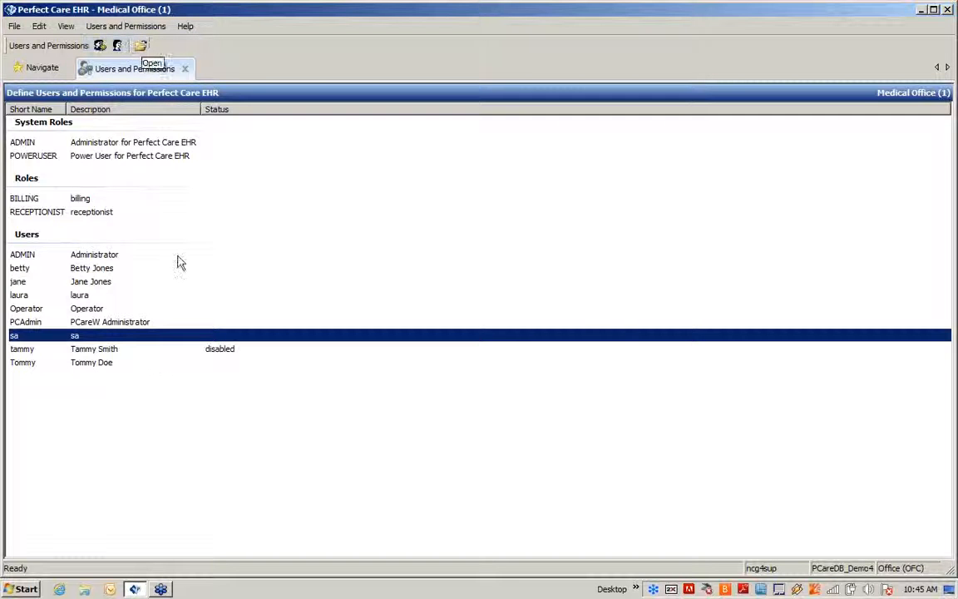
left_click(116, 350)
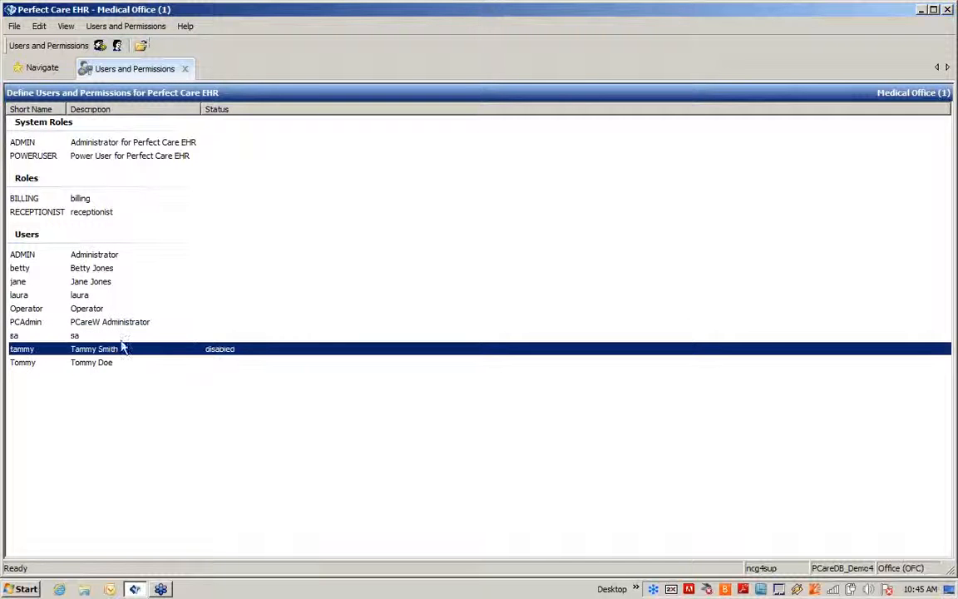
left_click(152, 32)
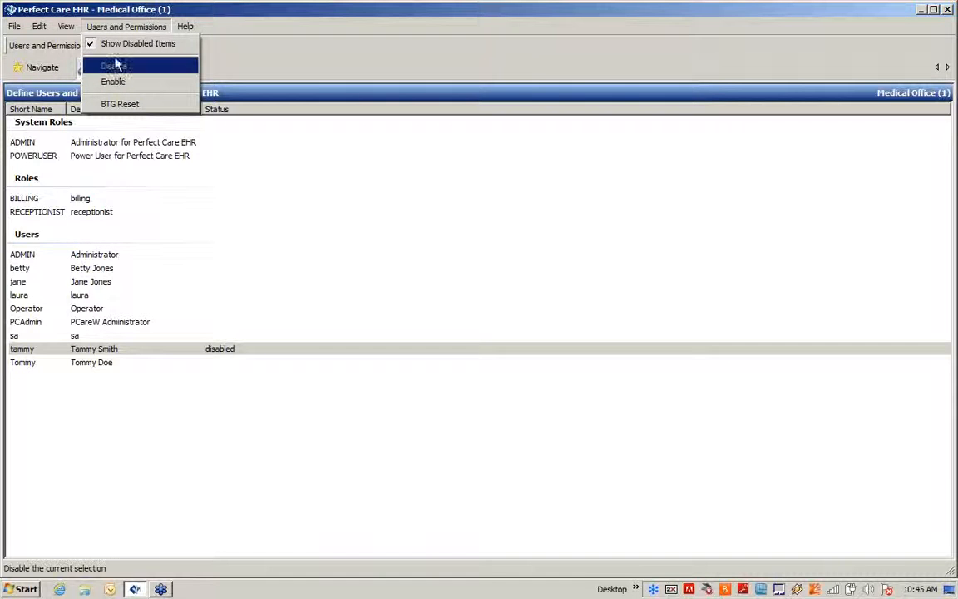
left_click(118, 83)
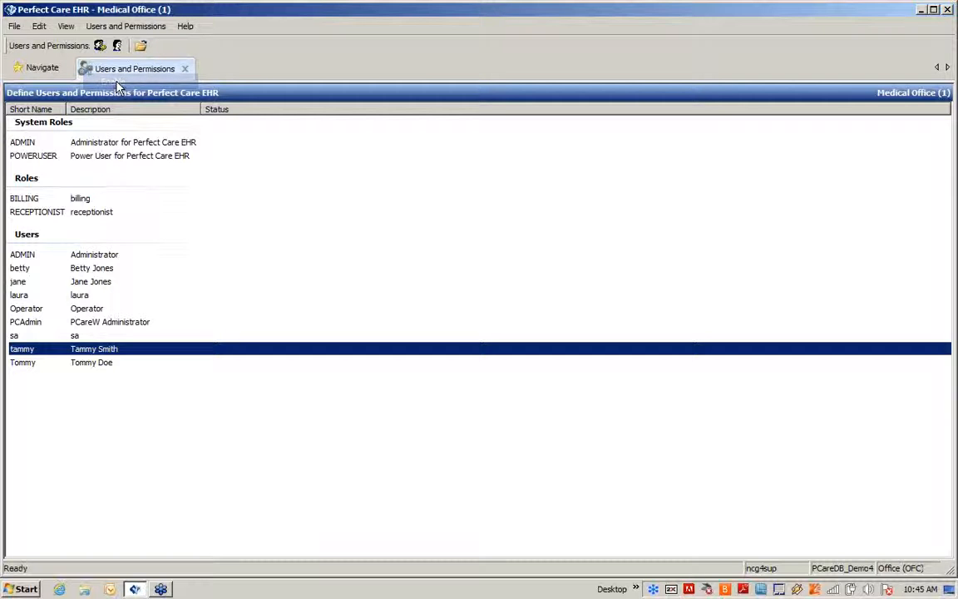
left_click(219, 269)
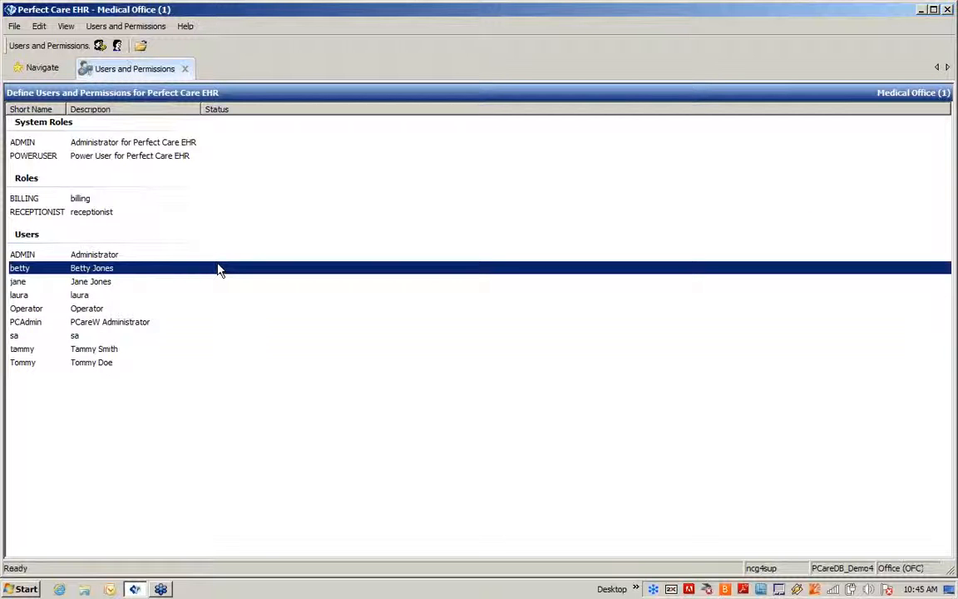